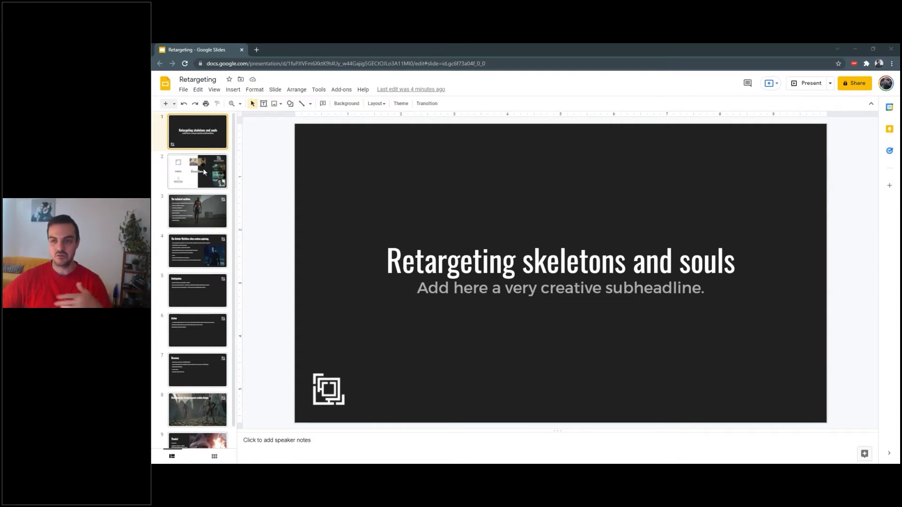
Step: Go through the presenter introduction slide to the technical workflow slide
left_click(215, 172)
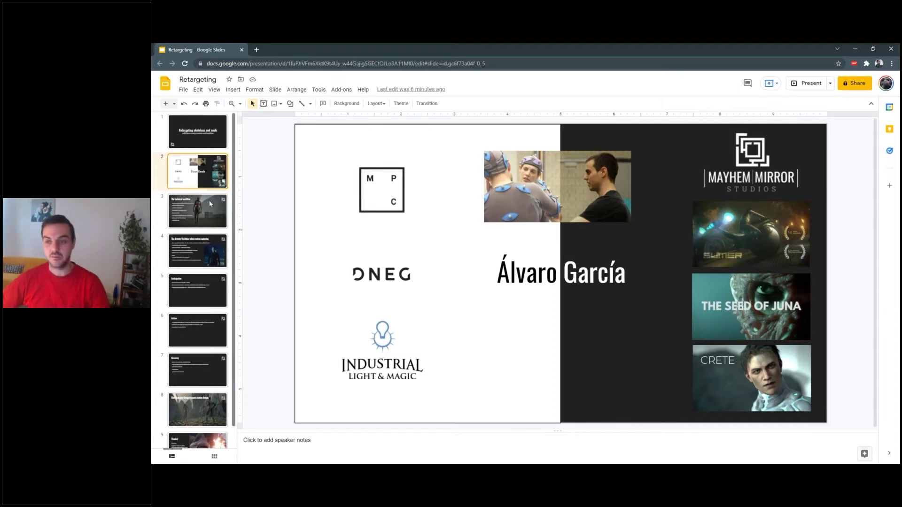
key("Down")
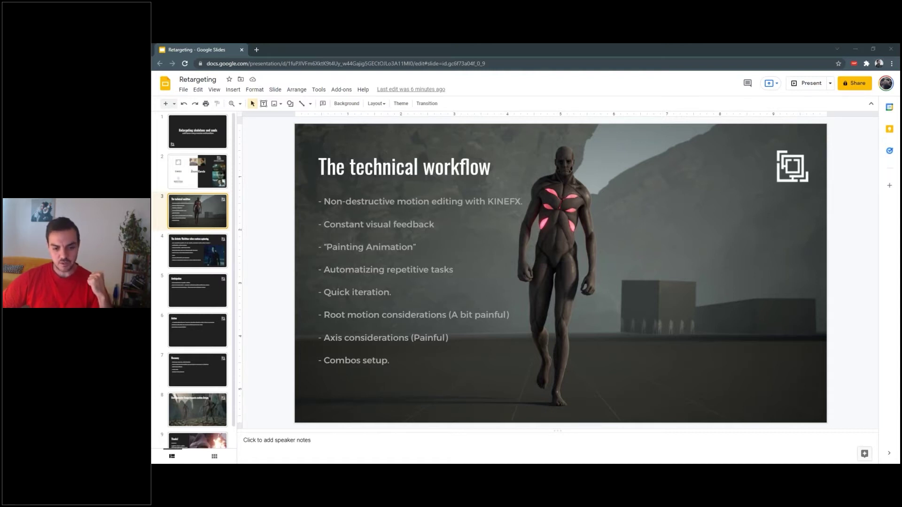
Step: Switch to Houdini and display the imported mocap animation of the fbxanimimport1 node
key("alt+Tab")
middle_click_drag(799, 315, 815, 325)
scroll(789, 325, "up", 2)
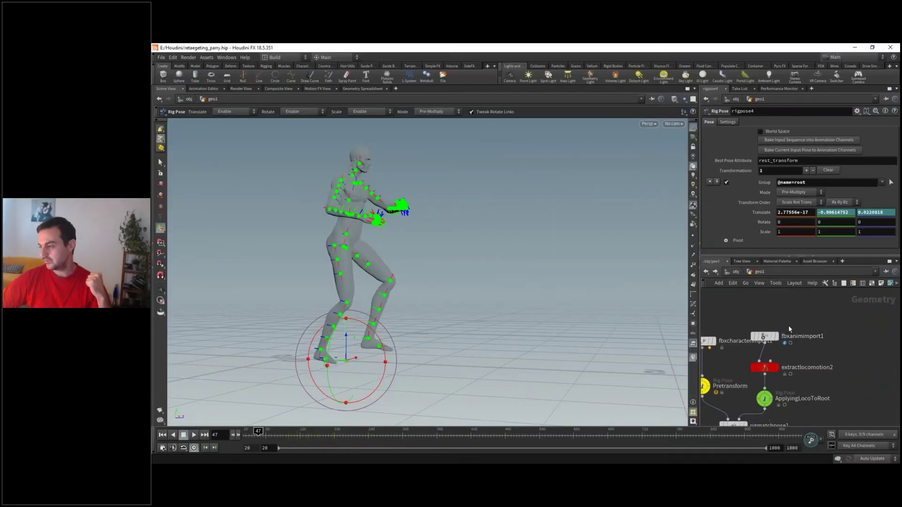
left_click(763, 339)
left_click(763, 339)
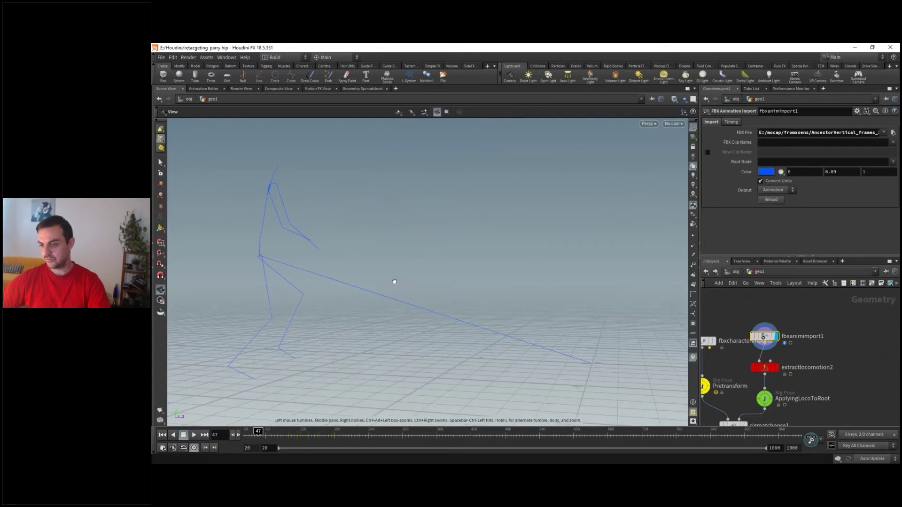
Step: Switch to MVN Animate and review the Jumps-001 recording by playing it and scrubbing across its timeline
key("alt+Tab")
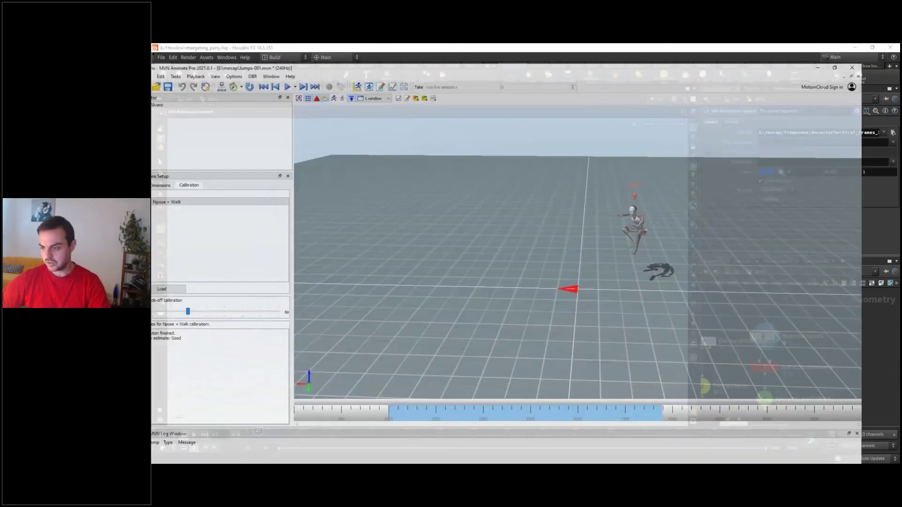
left_click_drag(413, 403, 376, 412)
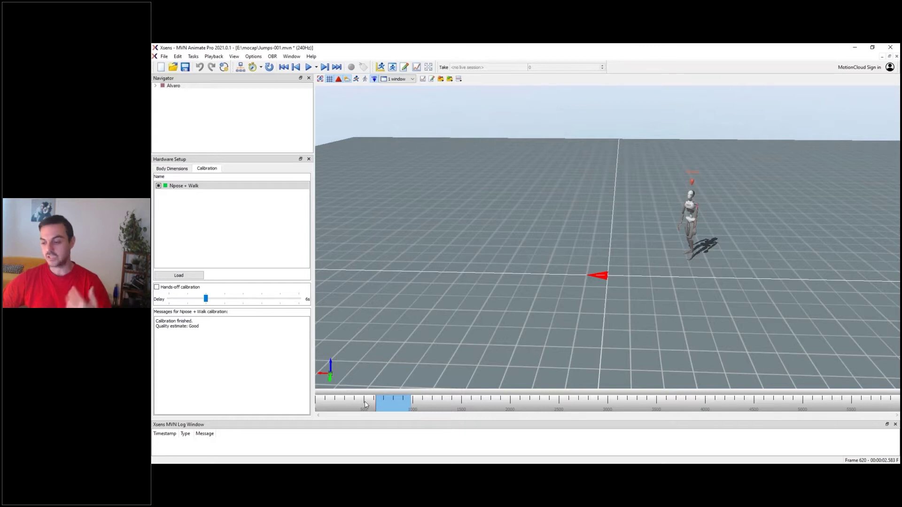
mouse_move(353, 408)
left_mouse_down()
mouse_move(430, 405)
mouse_move(370, 404)
left_mouse_up()
key("space")
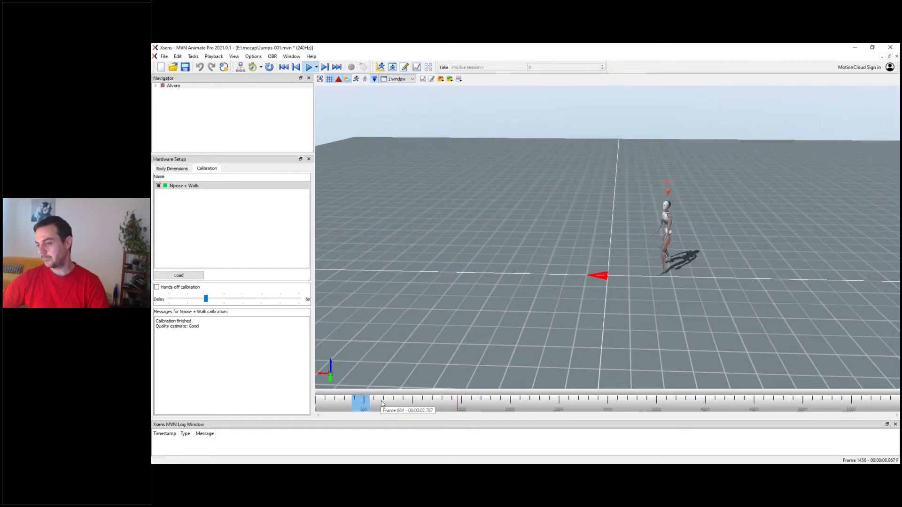
left_click_drag(455, 406, 500, 408)
left_click_drag(568, 407, 802, 408)
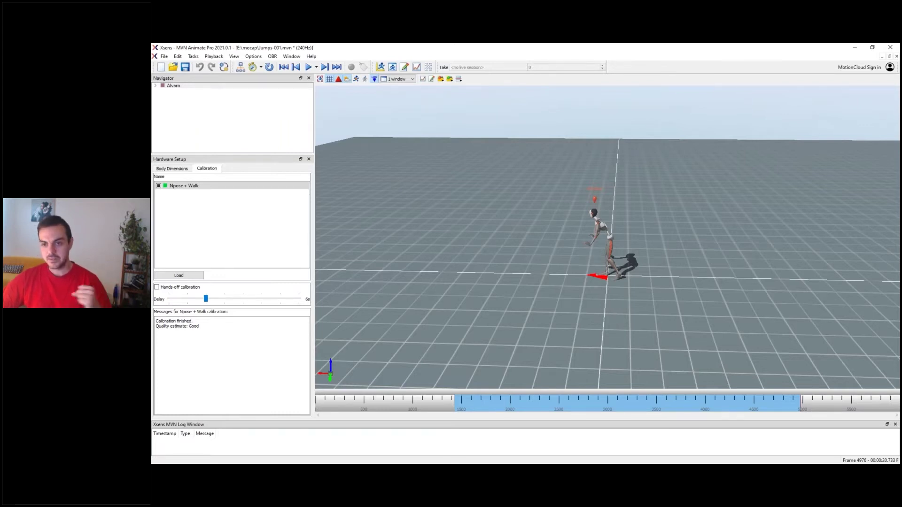
Step: Return to Houdini and scrub the imported animation to frame 107, viewing the skeleton from another angle
key("alt+Tab")
mouse_move(282, 431)
left_mouse_down()
mouse_move(270, 431)
mouse_move(332, 431)
mouse_move(261, 432)
mouse_move(299, 435)
left_mouse_up()
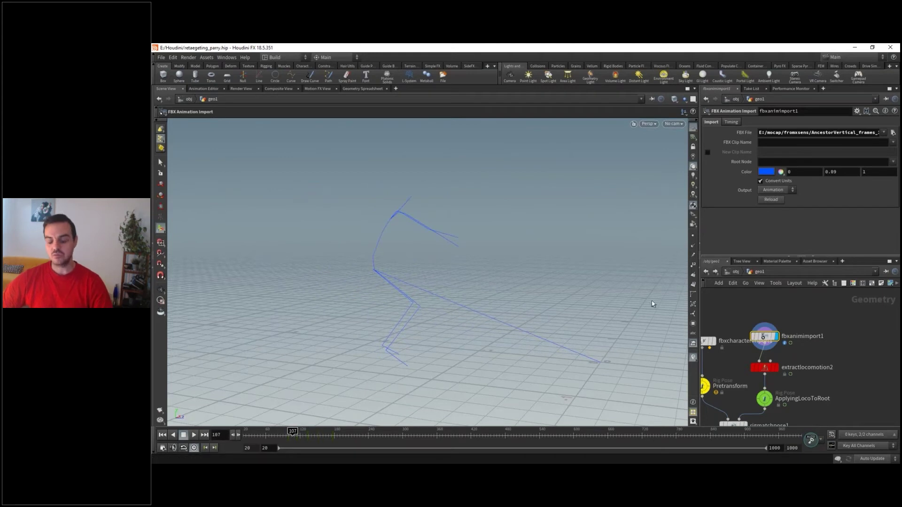
key("Escape")
left_click_drag(510, 282, 400, 264)
Step: Display and select the extractlocomotion2 node and scrub the timeline to examine the extracted hips trajectory
left_click(777, 369)
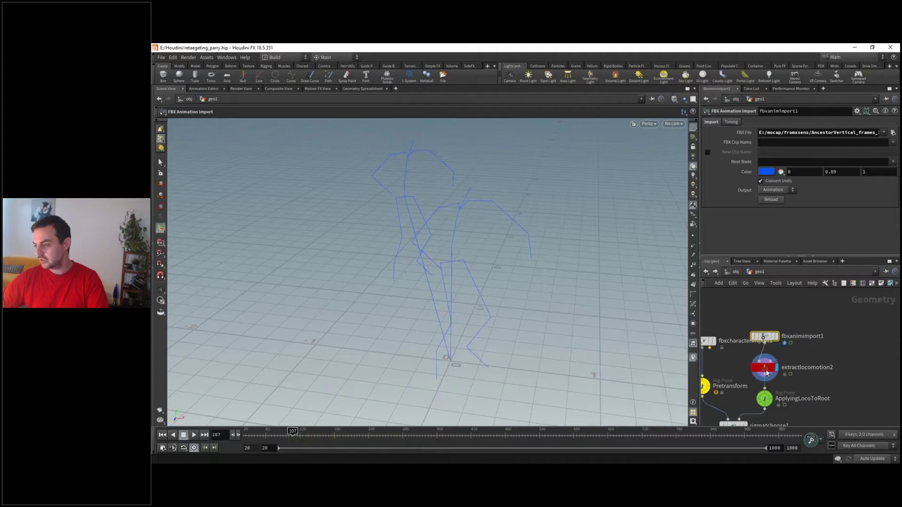
left_click(763, 369)
left_click_drag(430, 303, 503, 308, "alt")
mouse_move(294, 438)
left_mouse_down()
mouse_move(249, 439)
mouse_move(346, 456)
mouse_move(268, 452)
mouse_move(294, 439)
left_mouse_up()
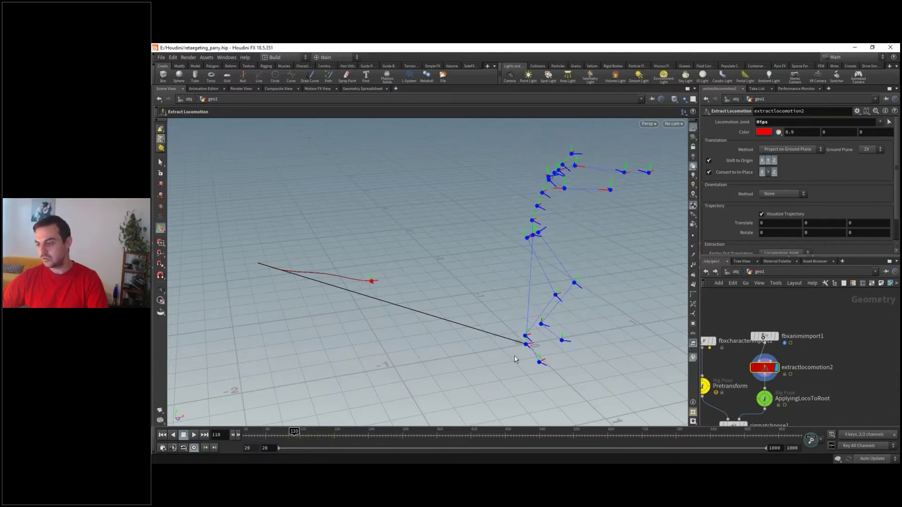
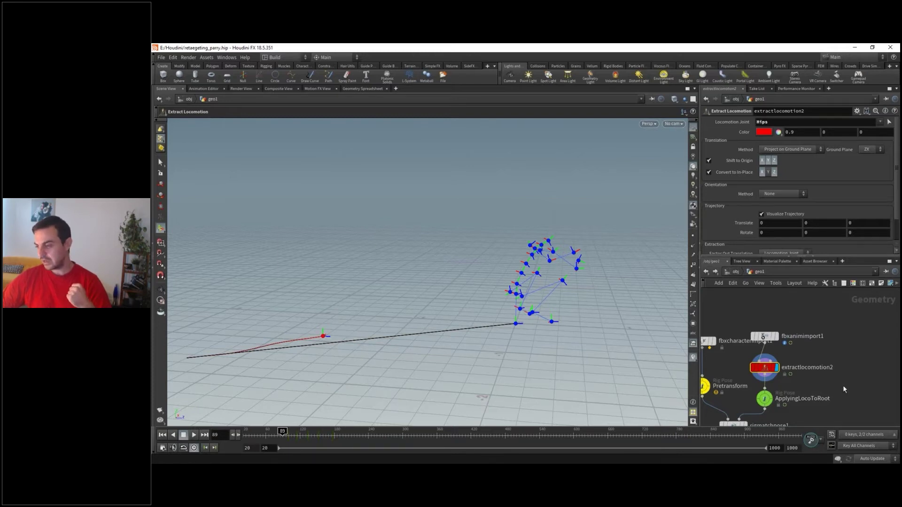
Step: Display the output of the ApplyingLocoToRoot rig pose and select the node to show its parameters
middle_click_drag(835, 391, 824, 345)
left_click(769, 337)
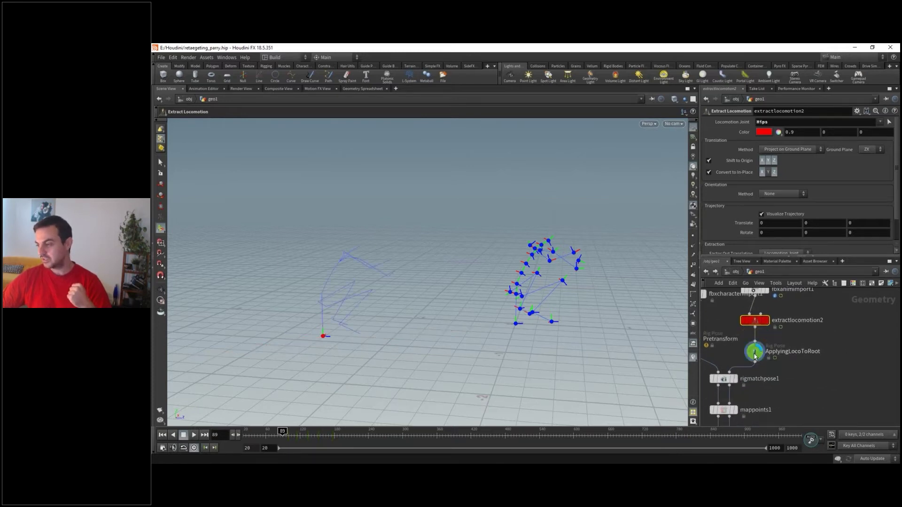
left_click(755, 356)
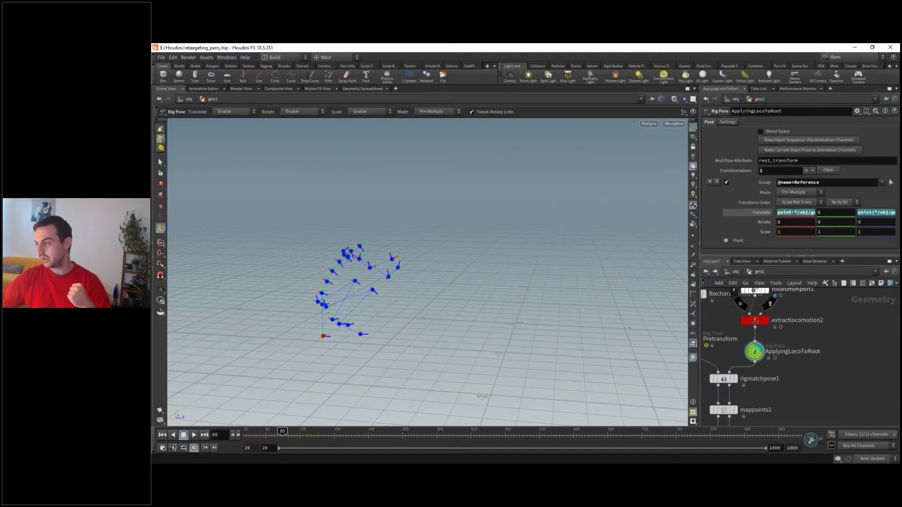
Step: Inspect the X Translate expression of ApplyingLocoToRoot and check the locomotion point it references in the geometry spreadsheet
left_click(794, 213)
left_click_drag(812, 213, 874, 212)
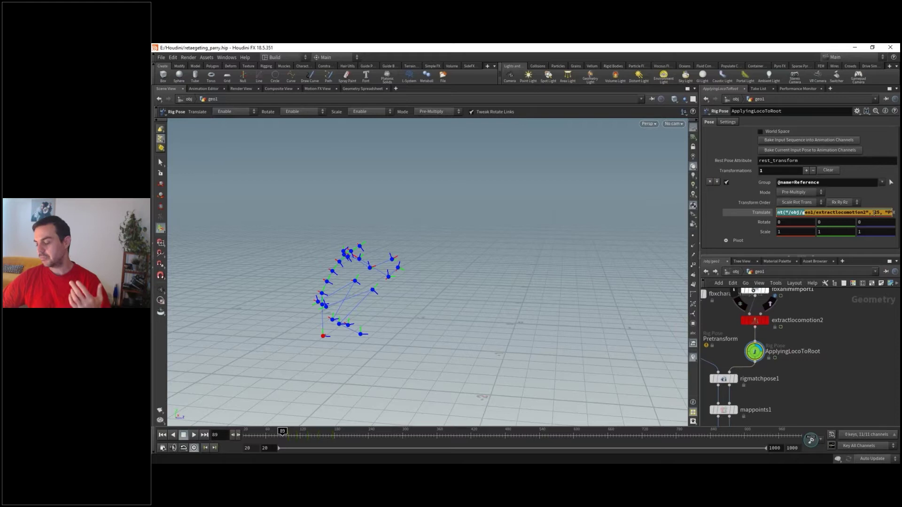
left_click(362, 88)
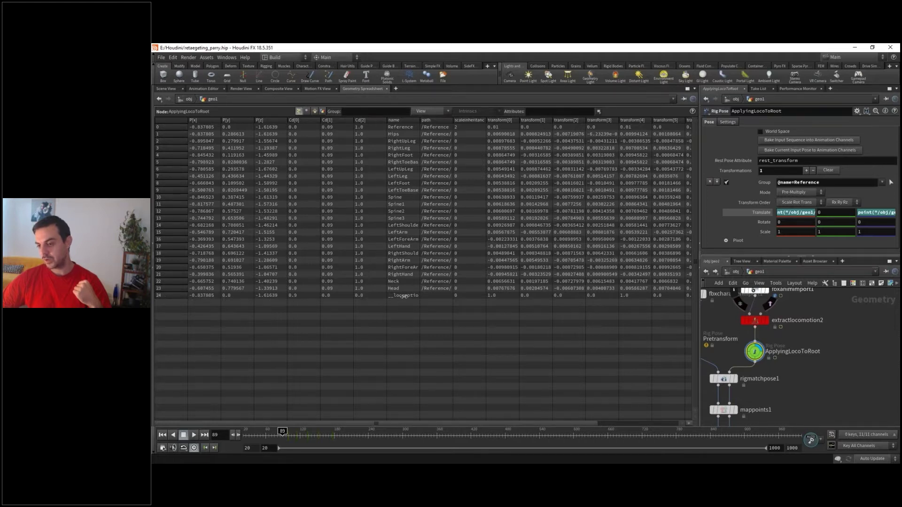
left_click(166, 88)
Step: Compare the outputs of extractlocomotion2 and ApplyingLocoToRoot, scrubbing the animation to frame 136
mouse_move(753, 357)
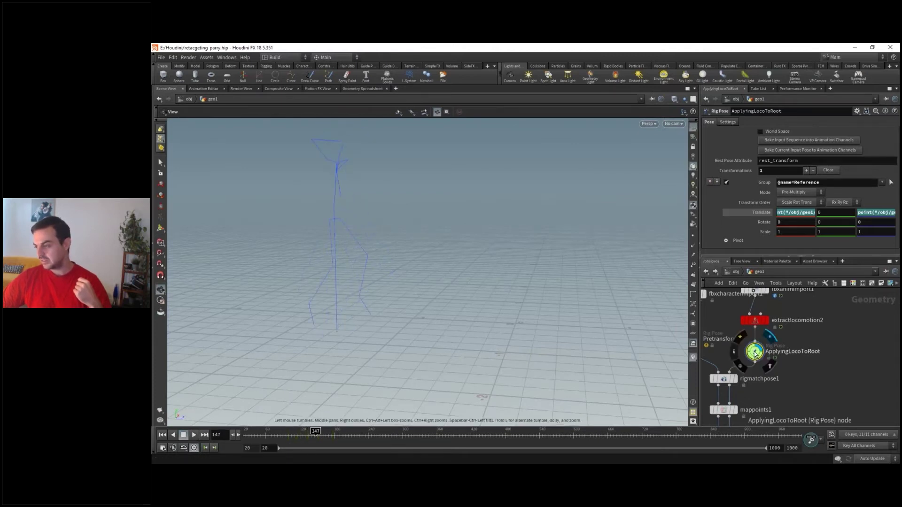
left_click(770, 328)
left_click(760, 354)
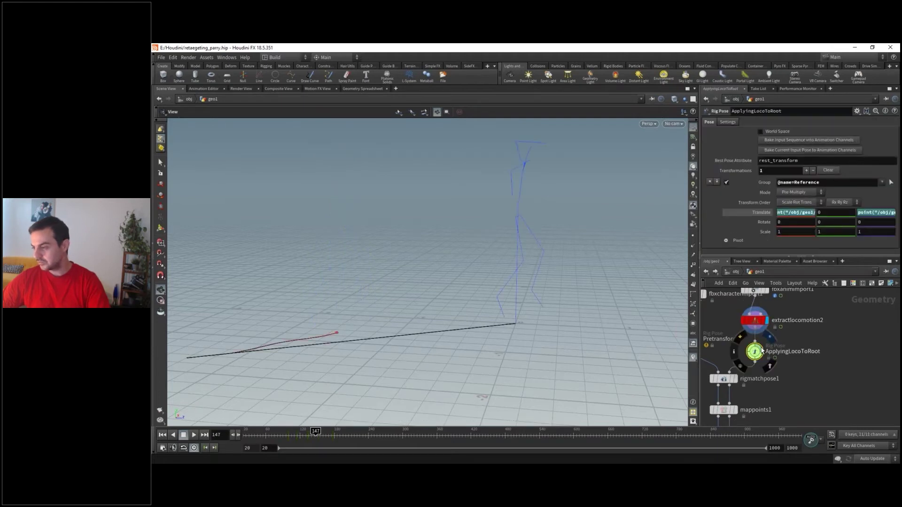
left_click(760, 353)
left_click_drag(299, 433, 317, 447)
Step: Examine the root on the ground beneath the jumping skeleton from close up
scroll(300, 347, "up", 5)
right_click_drag(445, 266, 460, 234)
left_click_drag(459, 233, 430, 247)
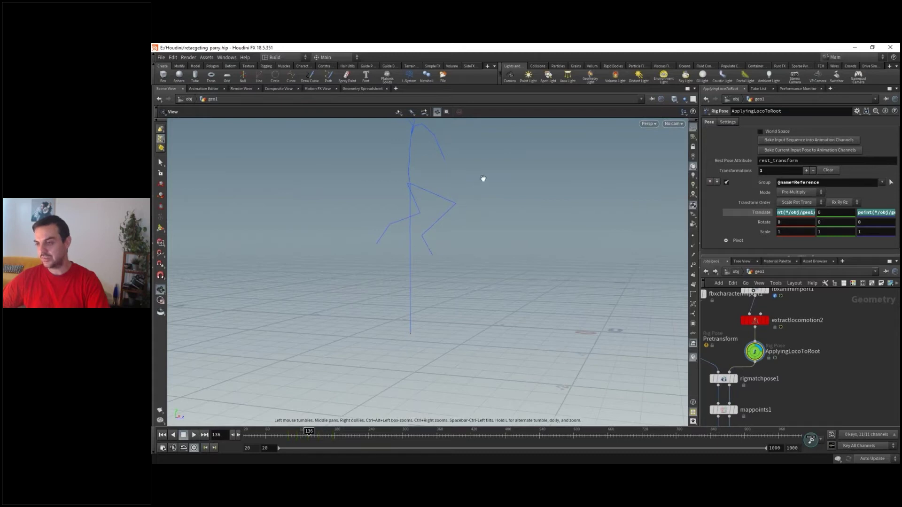
left_click_drag(483, 178, 451, 341)
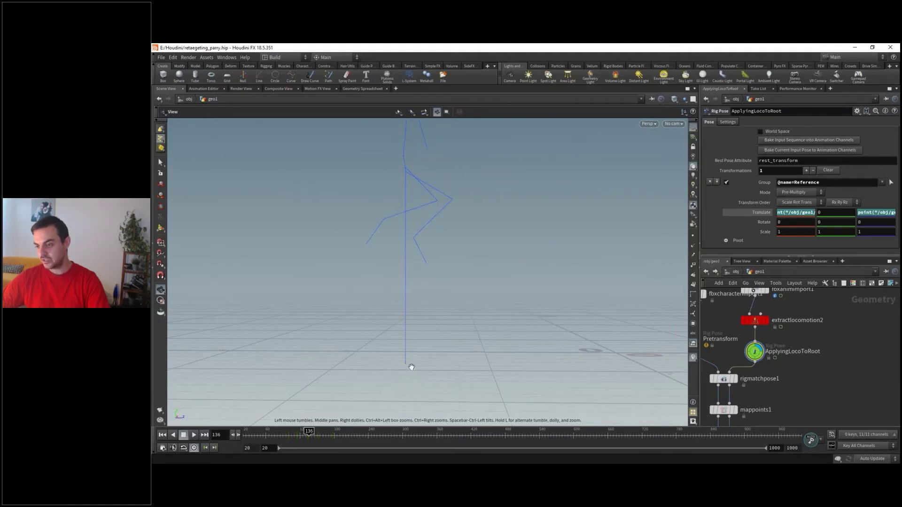
left_click_drag(410, 368, 409, 360)
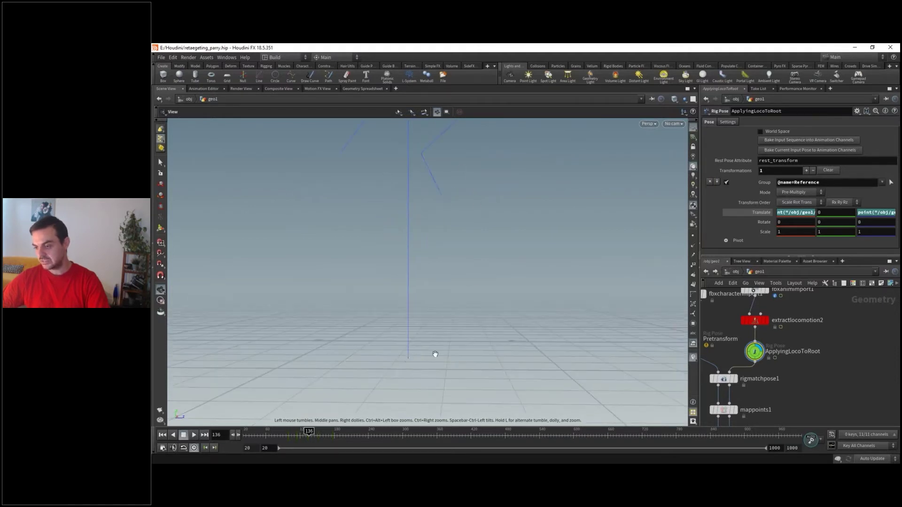
left_click_drag(492, 219, 418, 343)
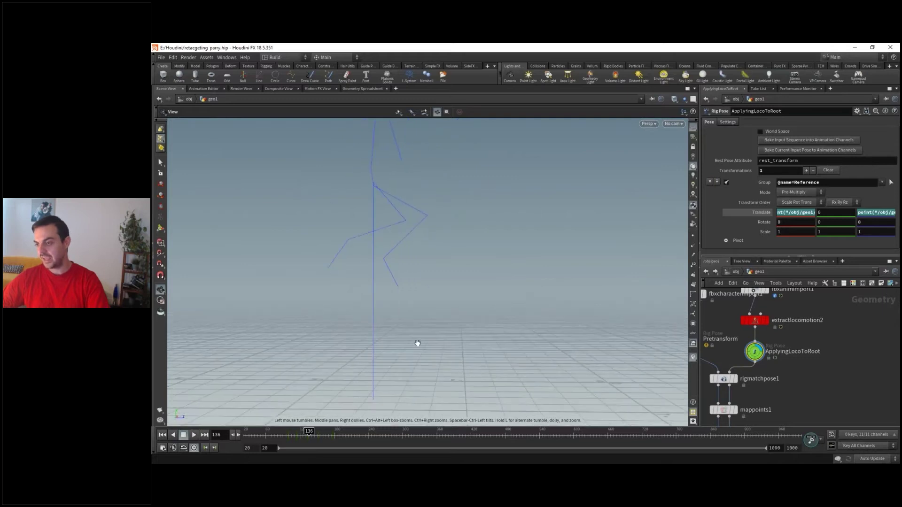
Step: Display and select the rigmatchpose1 node and frame its skeleton in the viewport
middle_click_drag(794, 378, 817, 351)
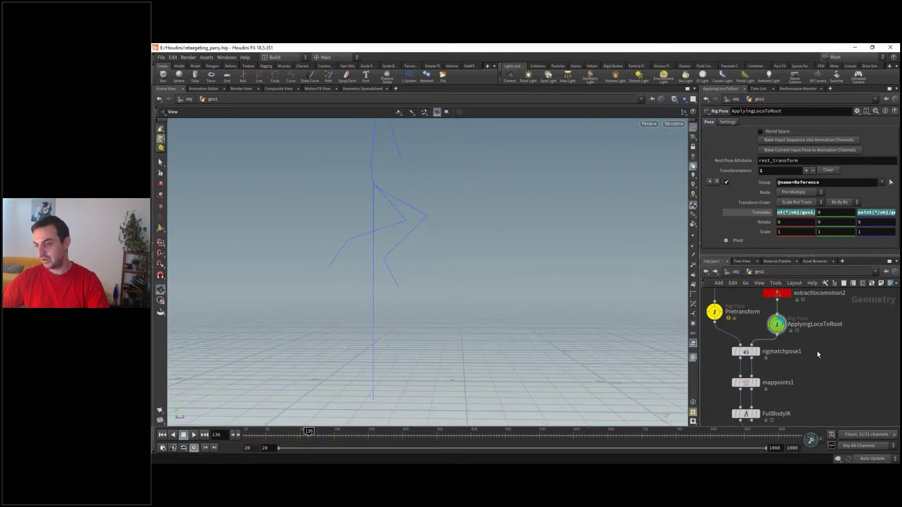
left_click(758, 352)
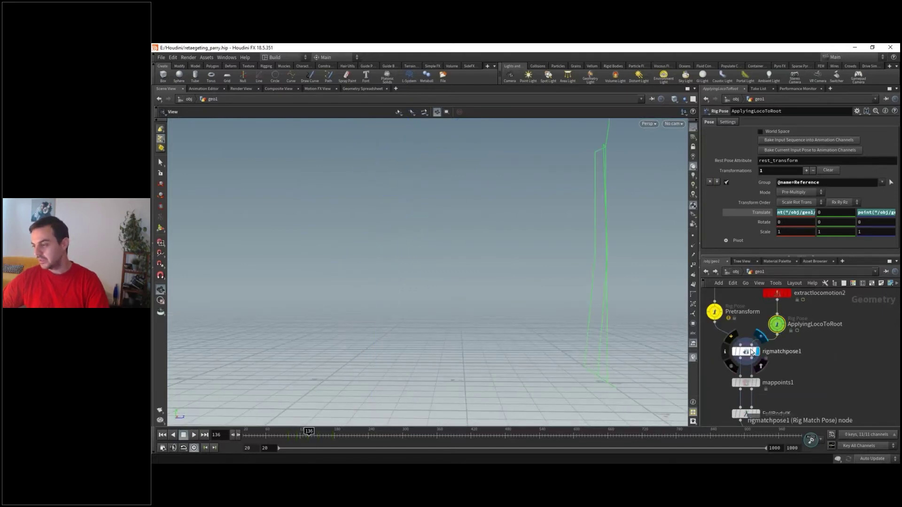
left_click(746, 352)
key("f")
left_click_drag(459, 273, 396, 286)
scroll(738, 301, "down", 3)
Step: Display and select the fbxcharacterimport1 node to view the imported character mesh
middle_click_drag(738, 301, 780, 354)
scroll(778, 351, "up", 3)
left_click(772, 352)
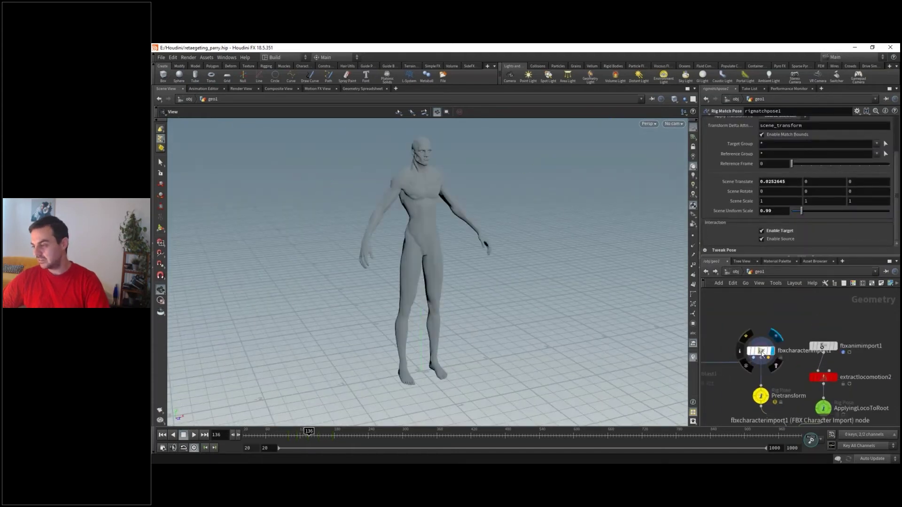
left_click(760, 352)
Step: Alternate the display between rigmatchpose1 and fbxcharacterimport1 to compare the character's rest pose with the match pose, ending on rigmatchpose1
middle_click_drag(797, 423, 786, 365)
left_click(787, 361)
left_click(777, 361)
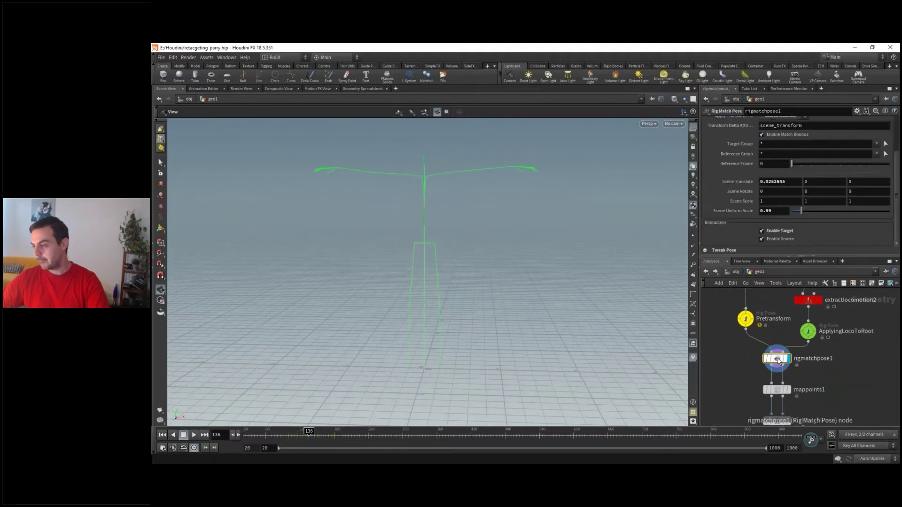
middle_click_drag(779, 296, 773, 346)
left_click(765, 327)
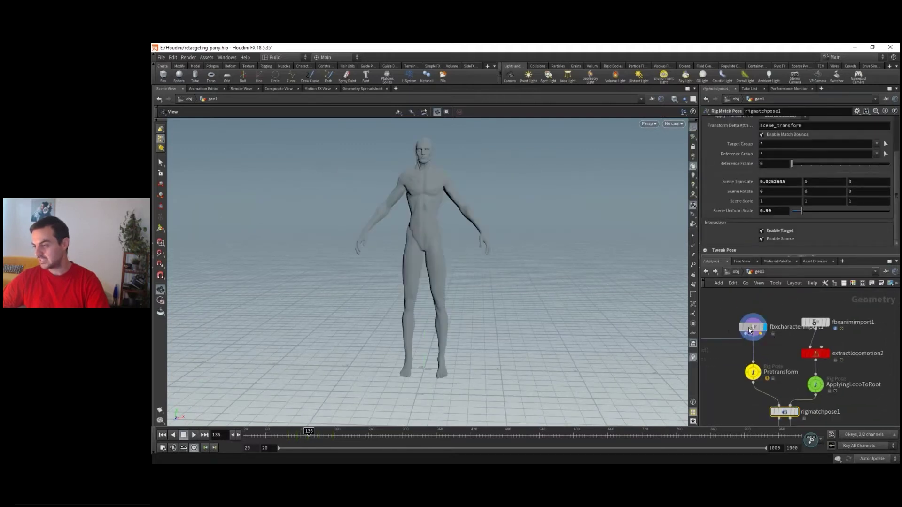
left_click(753, 327)
middle_click_drag(780, 388, 760, 339)
mouse_move(771, 363)
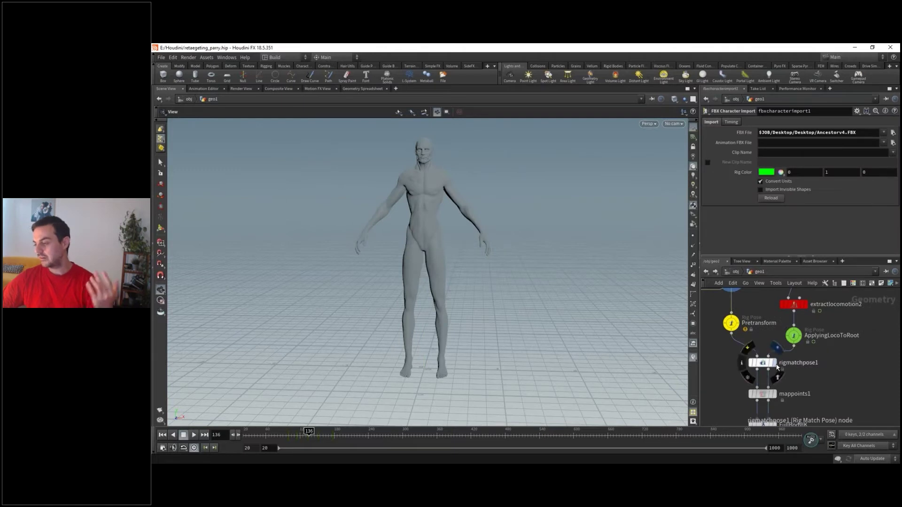
left_click(776, 364)
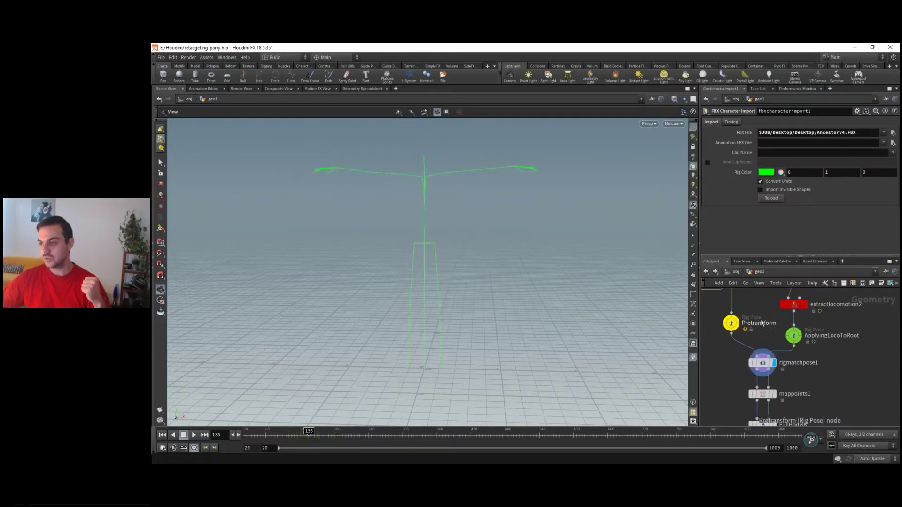
Step: Select rigmatchpose1, activate its pose handles in the viewport and pick the LeftArm joint of the blue mocap skeleton
middle_click_drag(767, 334, 757, 348)
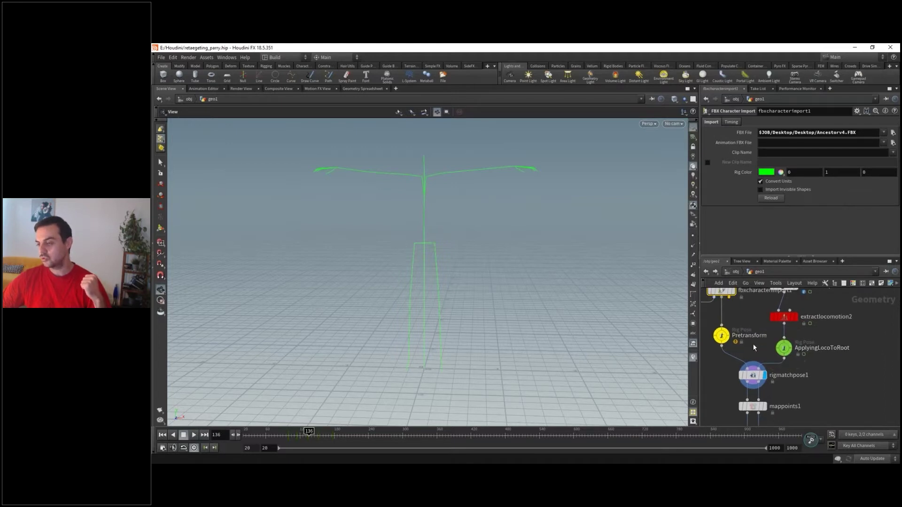
middle_click_drag(748, 313, 758, 332)
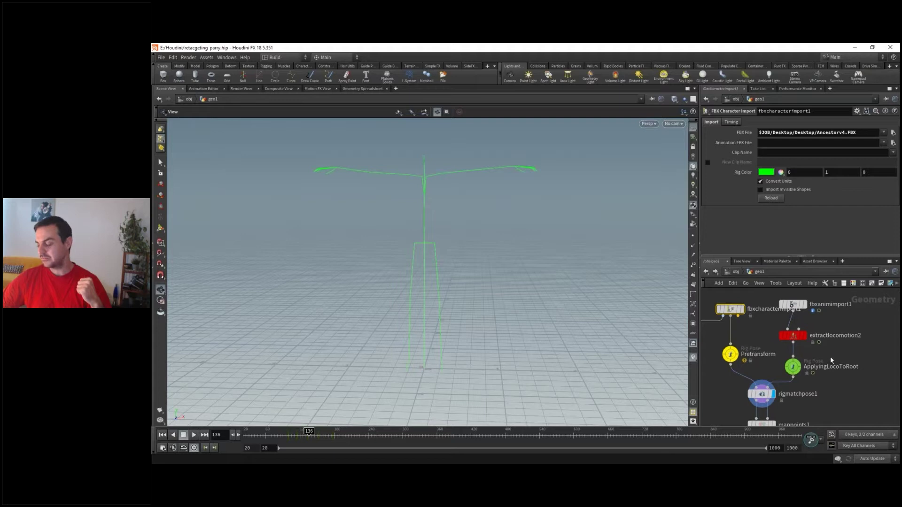
middle_click_drag(833, 385, 845, 371)
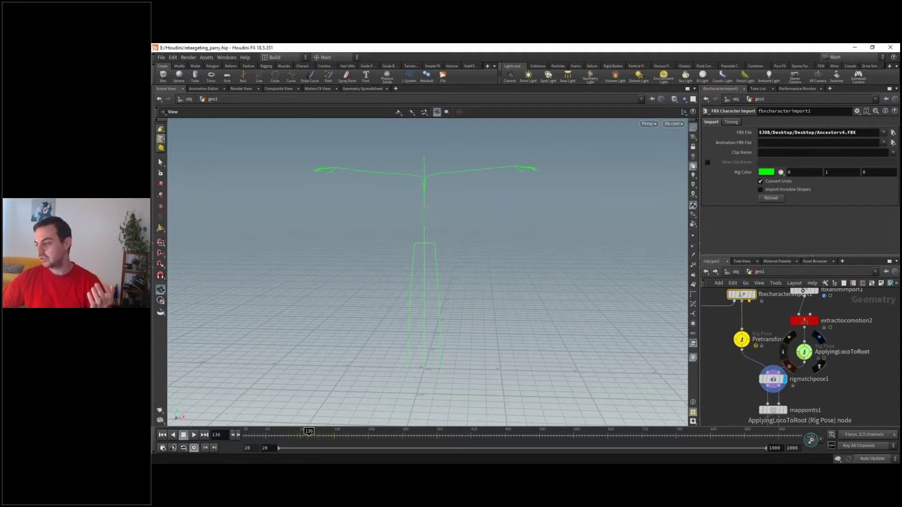
left_click(773, 379)
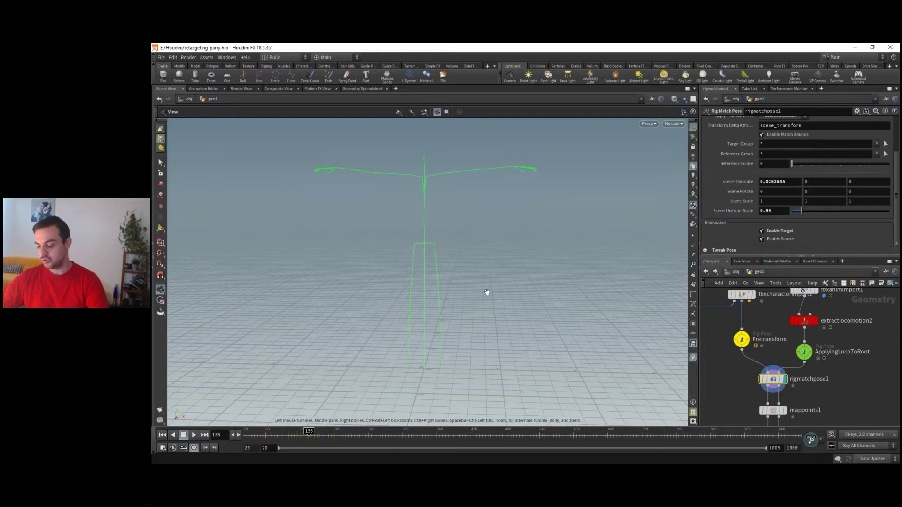
key("Return")
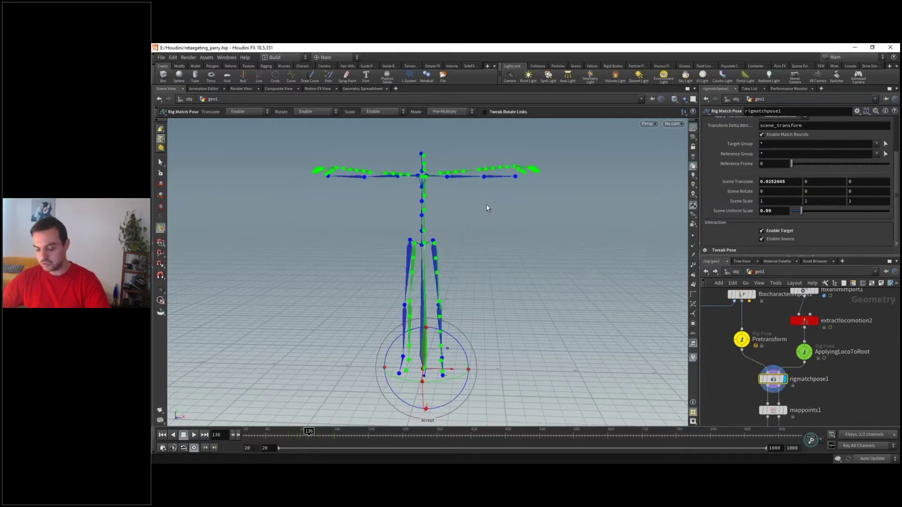
scroll(469, 207, "up", 5)
left_click(434, 167)
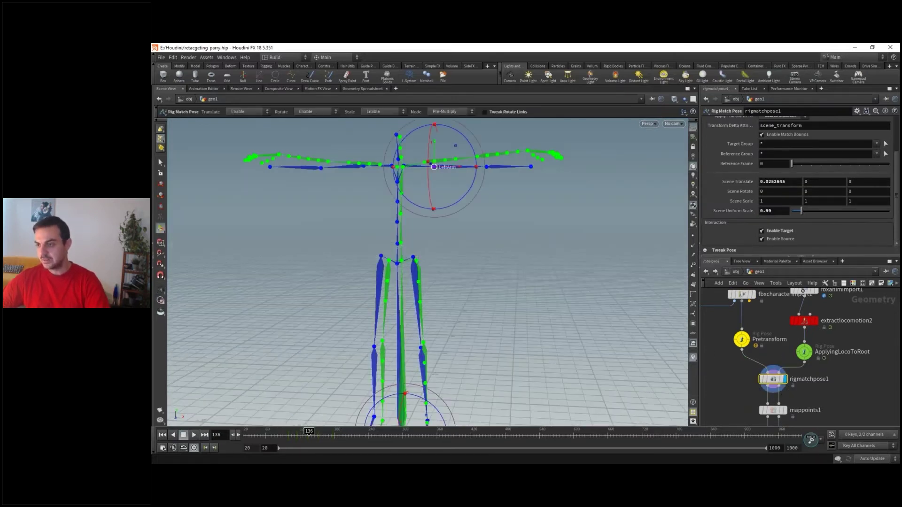
Step: Rotate the mocap skeleton's LeftArm joint slightly to line it up with the character's arm in the match pose
left_click_drag(463, 207, 467, 182, "alt")
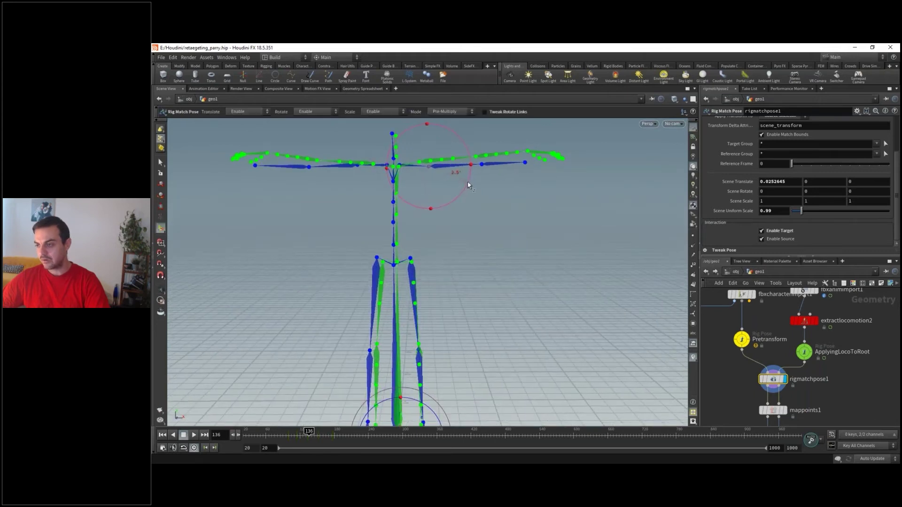
key("Escape")
left_click_drag(536, 191, 507, 247)
Step: Display and select the mappoints1 node to review its list of joint mappings
middle_click_drag(785, 410, 780, 366)
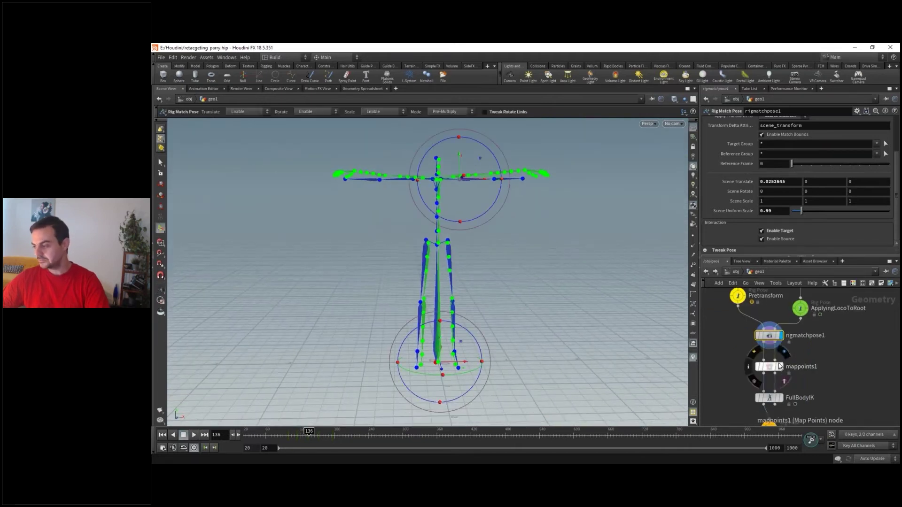
left_click(781, 368)
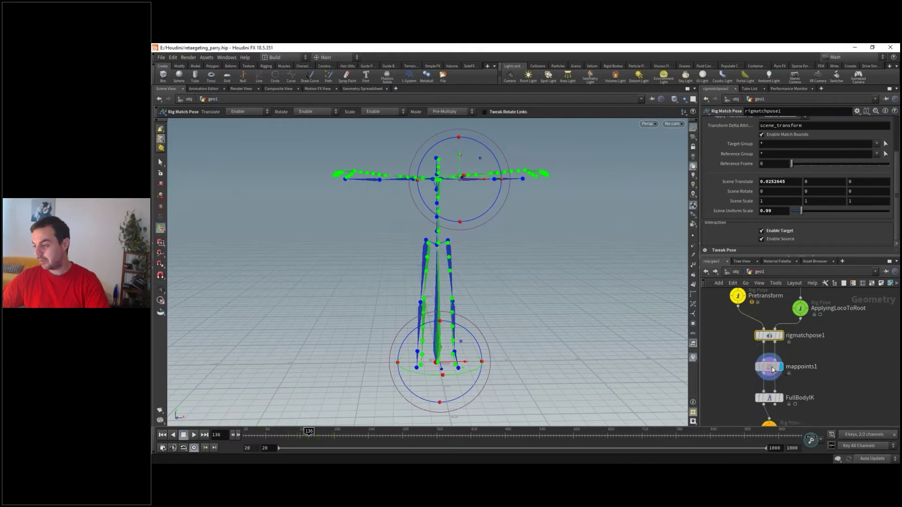
left_click(768, 367)
scroll(774, 182, "up", 3)
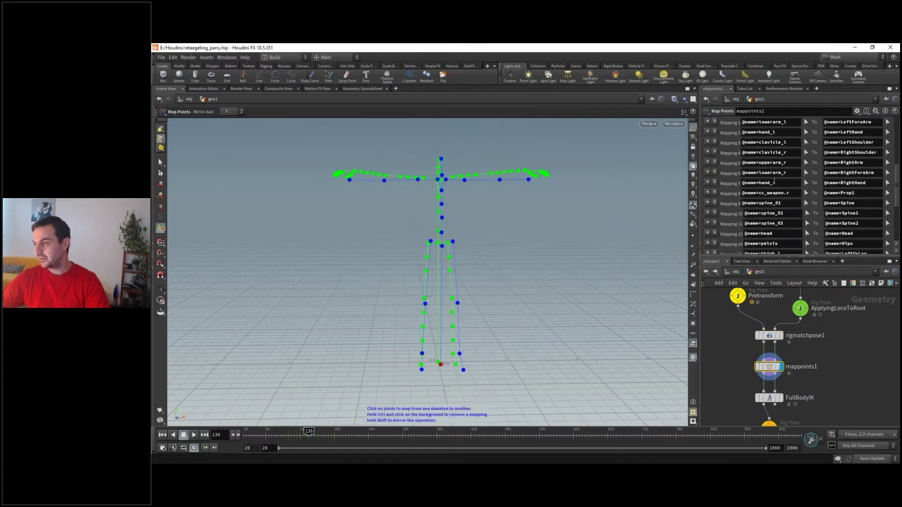
Step: Examine the arm, spine and head joints of both skeletons in mappoints1 from several angles
left_click_drag(463, 208, 516, 141, "alt")
scroll(496, 177, "up", 2)
scroll(497, 177, "up", 3)
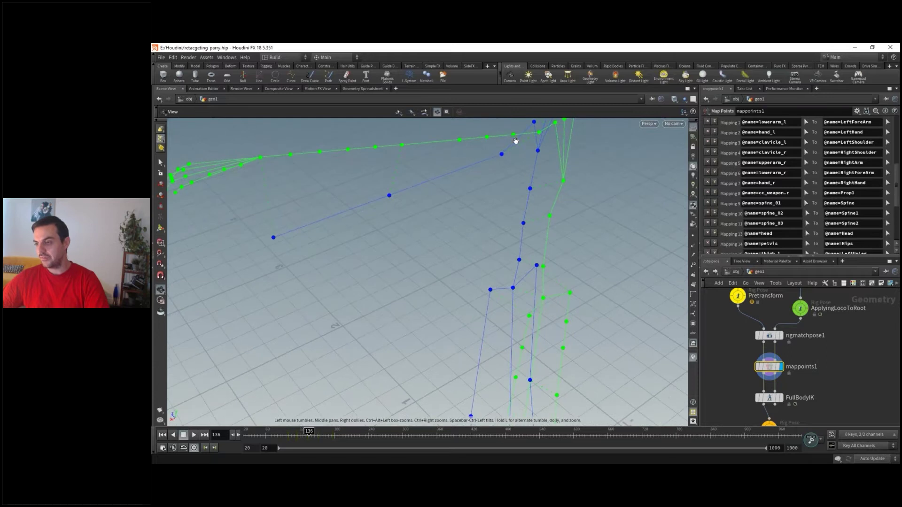
left_click_drag(595, 221, 604, 245)
scroll(585, 240, "up", 5)
scroll(557, 197, "up", 4)
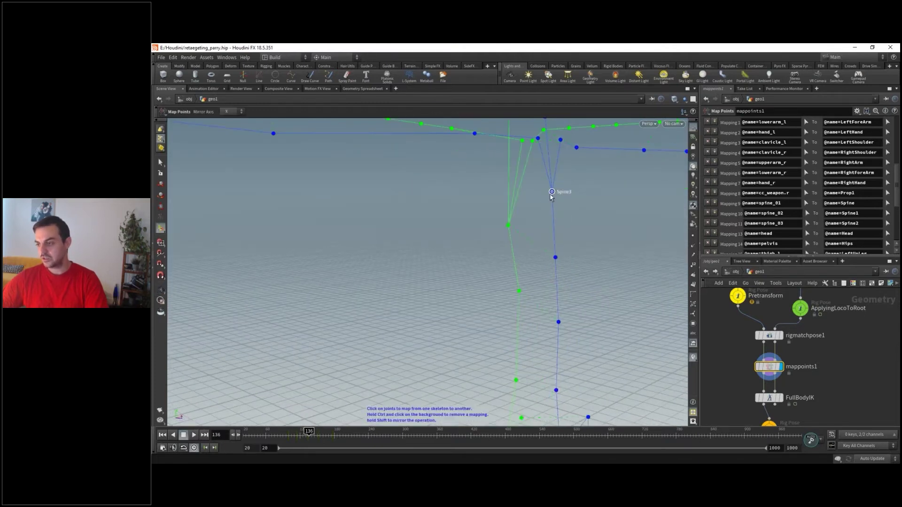
key("Escape")
scroll(586, 200, "down", 5)
left_click_drag(584, 216, 629, 280)
key("Return")
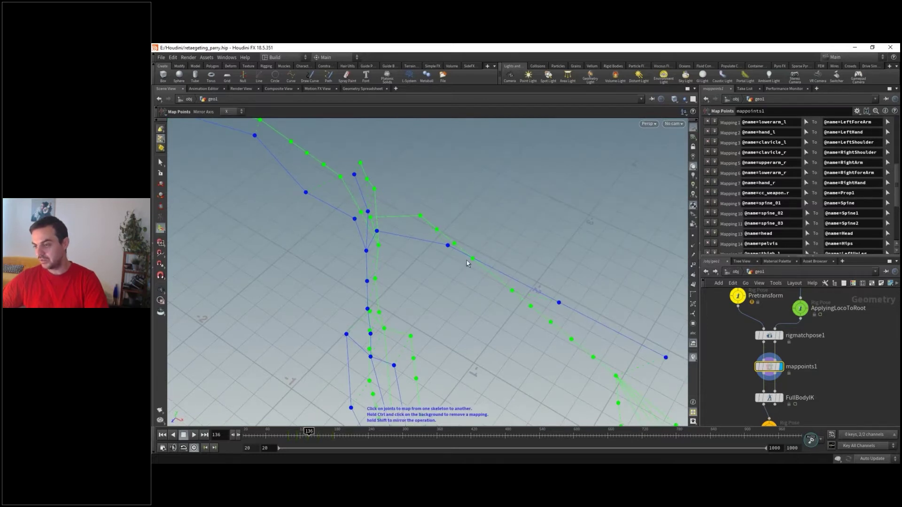
left_click_drag(413, 261, 449, 232, "alt")
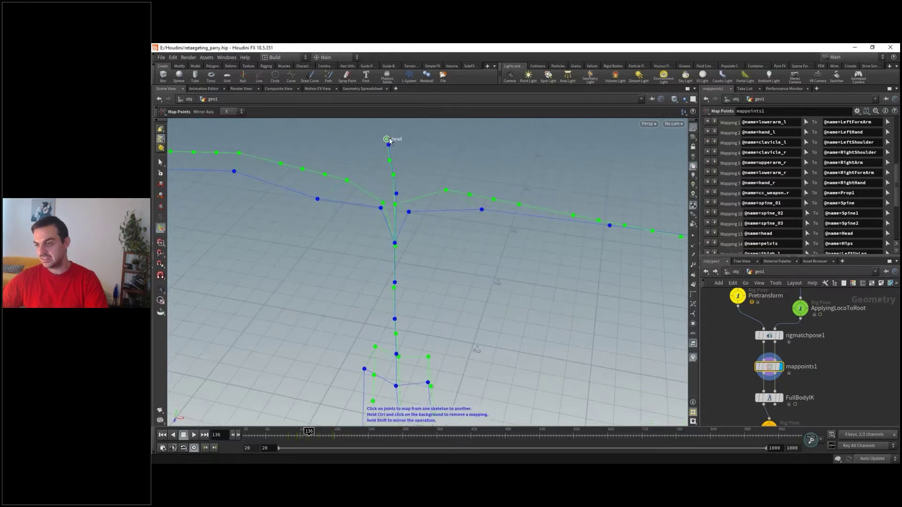
left_click_drag(435, 142, 352, 179, "alt")
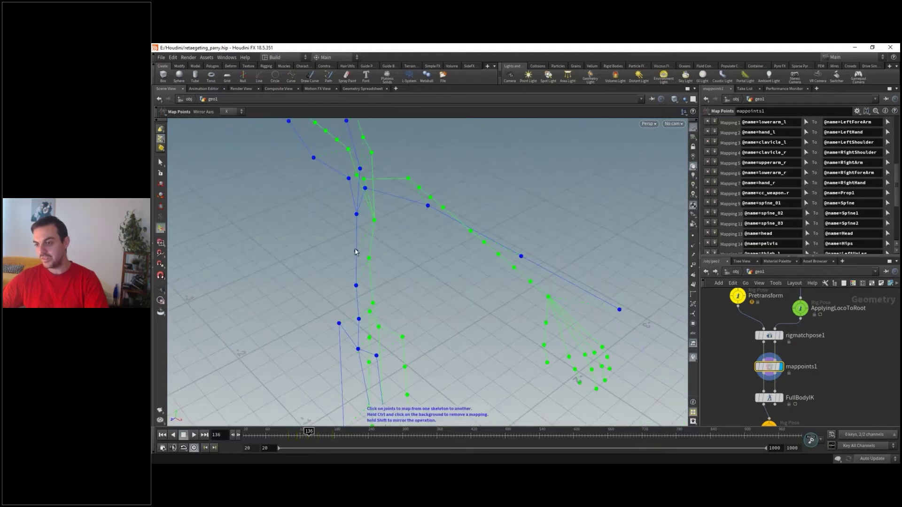
left_click_drag(434, 300, 328, 243, "alt")
key("Return")
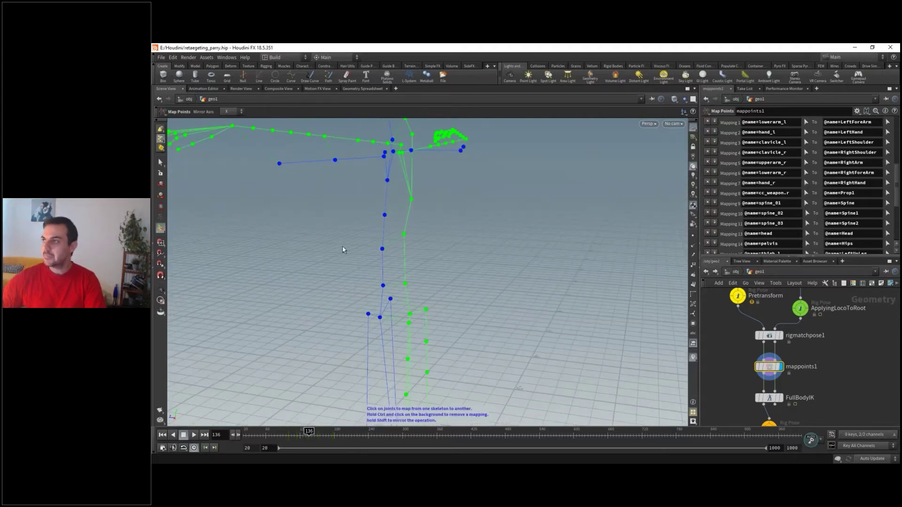
left_click_drag(347, 249, 306, 280, "alt")
Step: Display and select the FullBodyIK node, frame its solved skeleton and set the timeline to frame 133
left_click(781, 399)
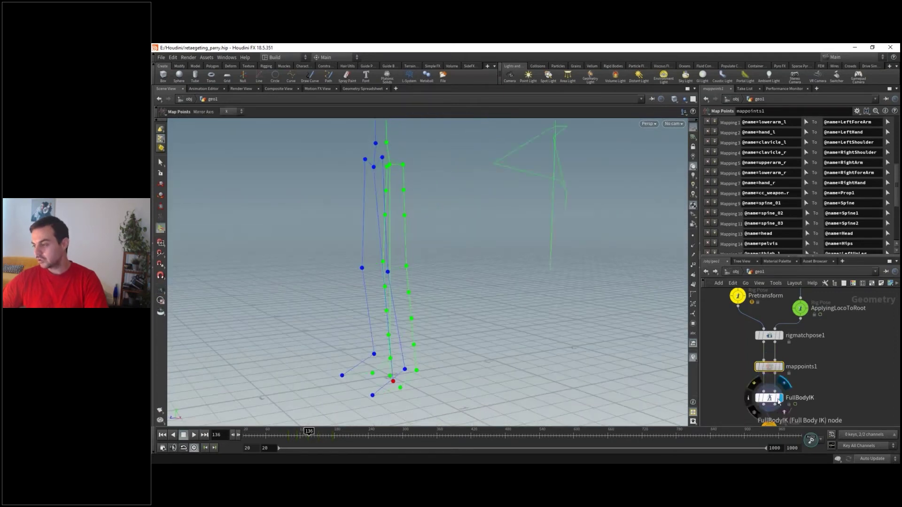
left_click(770, 398)
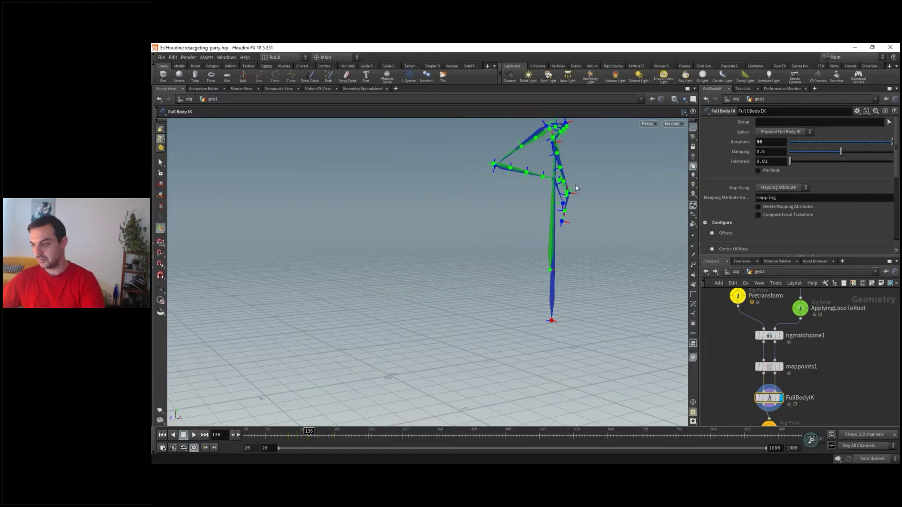
middle_click_drag(587, 187, 556, 247, "alt")
left_click_drag(556, 247, 377, 275, "alt")
right_click_drag(376, 276, 548, 242, "alt")
left_click_drag(548, 242, 576, 248, "alt")
middle_click_drag(576, 247, 636, 249, "alt")
mouse_move(309, 434)
left_mouse_down()
mouse_move(275, 434)
mouse_move(308, 433)
left_mouse_up()
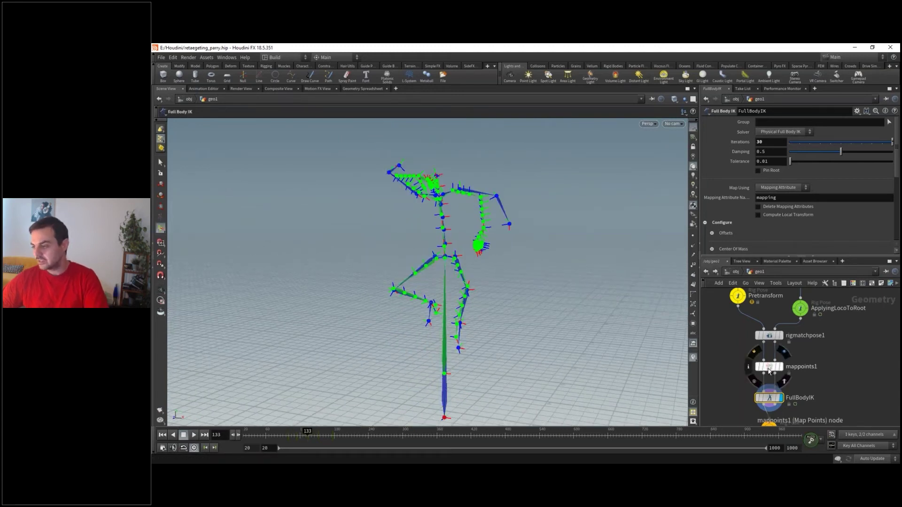
Step: Select rigmatchpose1 while FullBodyIK stays displayed, and rotate the mocap skeleton's LeftArm joint slightly
left_click(770, 369)
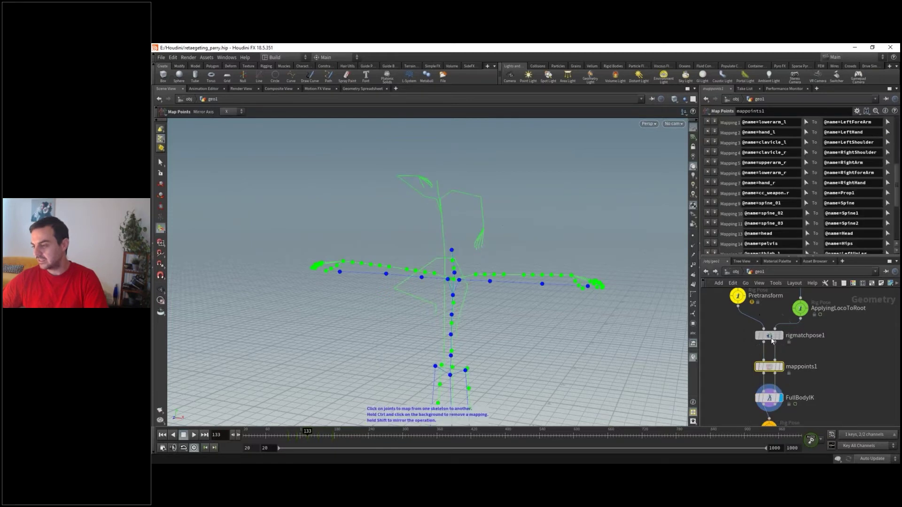
left_click(771, 337)
key("Escape")
middle_click_drag(547, 353, 518, 255, "alt")
left_click_drag(518, 256, 531, 237, "alt")
scroll(750, 395, "down", 1)
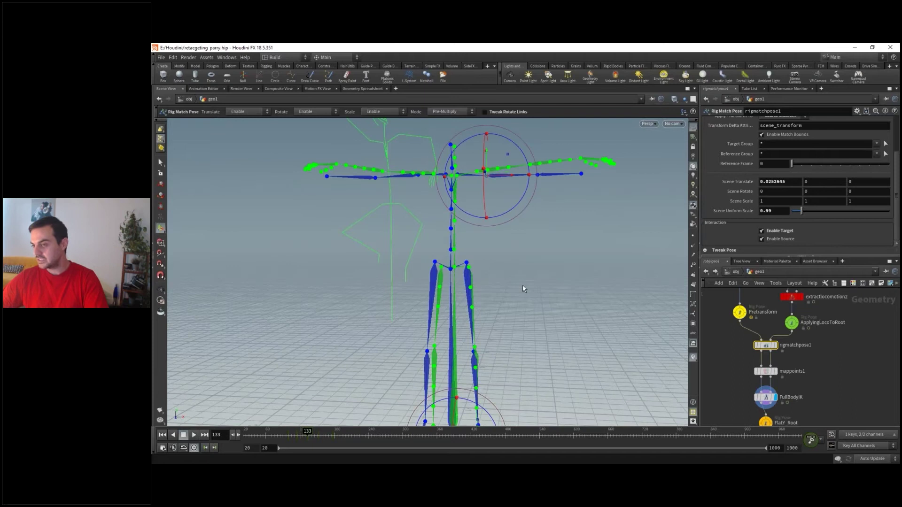
right_click_drag(512, 298, 480, 300, "alt")
left_click_drag(479, 301, 502, 299, "alt")
left_click_drag(502, 202, 498, 204)
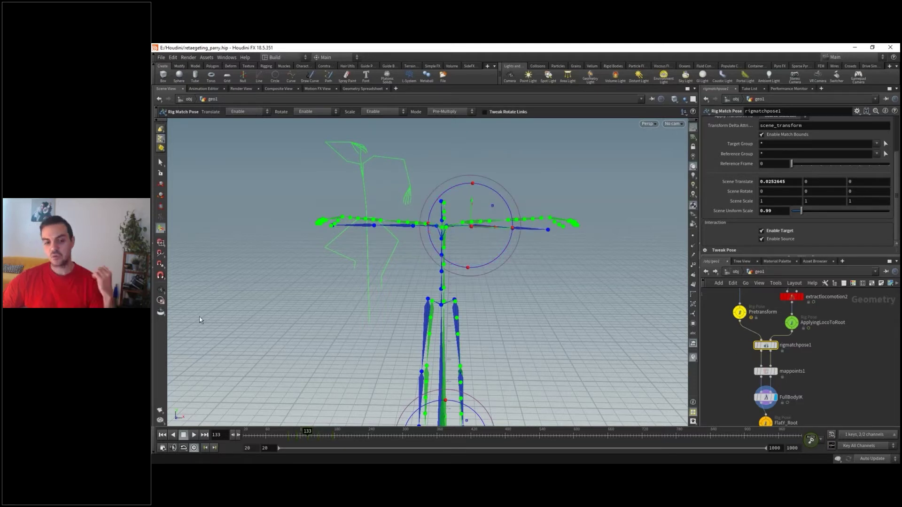
Step: Check the technical workflow slide in Google Slides, return to Houdini and readjust the LeftArm joint's rotation
key("alt+Tab")
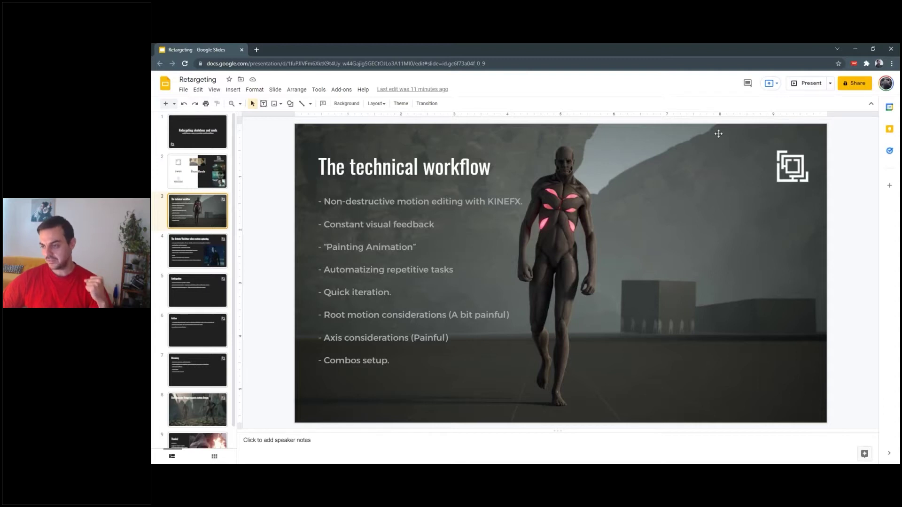
left_click(854, 49)
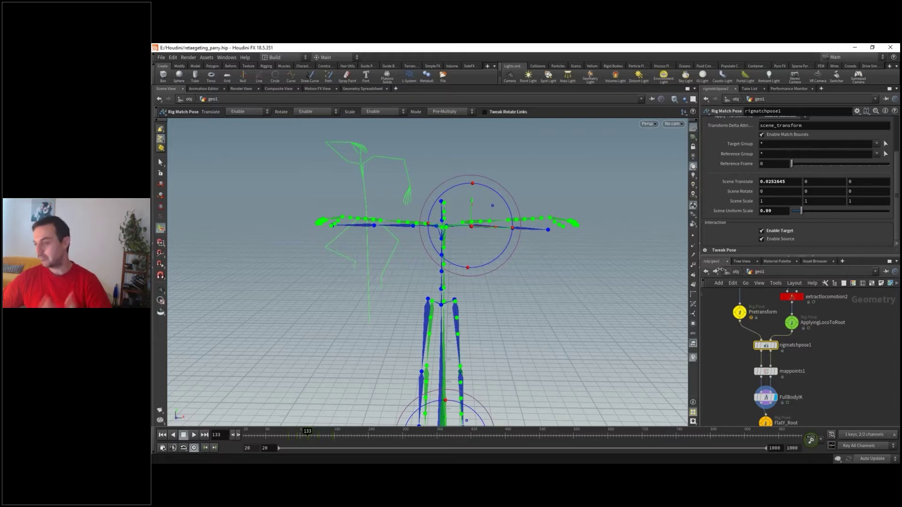
left_click_drag(508, 206, 507, 203)
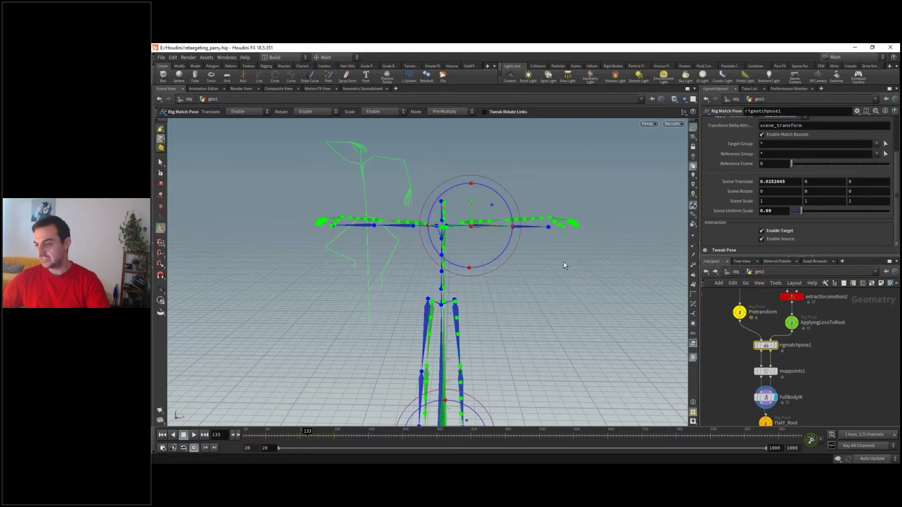
Step: Display the bonedeform1 node so the deformed character mesh appears beside the rigmatchpose1 skeletons
scroll(800, 394, "down", 3)
middle_click_drag(852, 413, 872, 316)
scroll(775, 396, "up", 2)
middle_click_drag(788, 401, 794, 294)
scroll(805, 370, "up", 2)
middle_click_drag(805, 374, 792, 385)
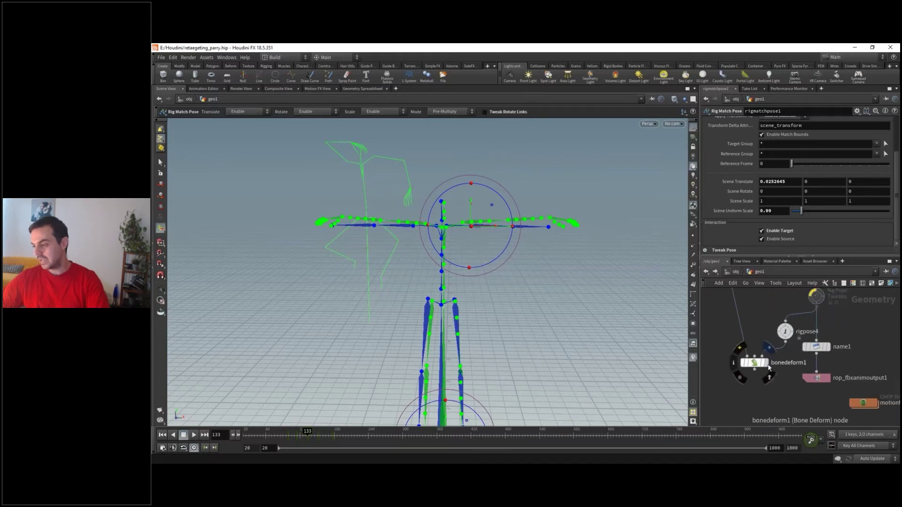
left_click(766, 362)
key("Escape")
scroll(563, 224, "down", 5)
middle_click_drag(560, 235, 558, 246)
key("Return")
mouse_move(528, 259)
left_mouse_down()
mouse_move(530, 277)
mouse_move(527, 257)
left_mouse_up()
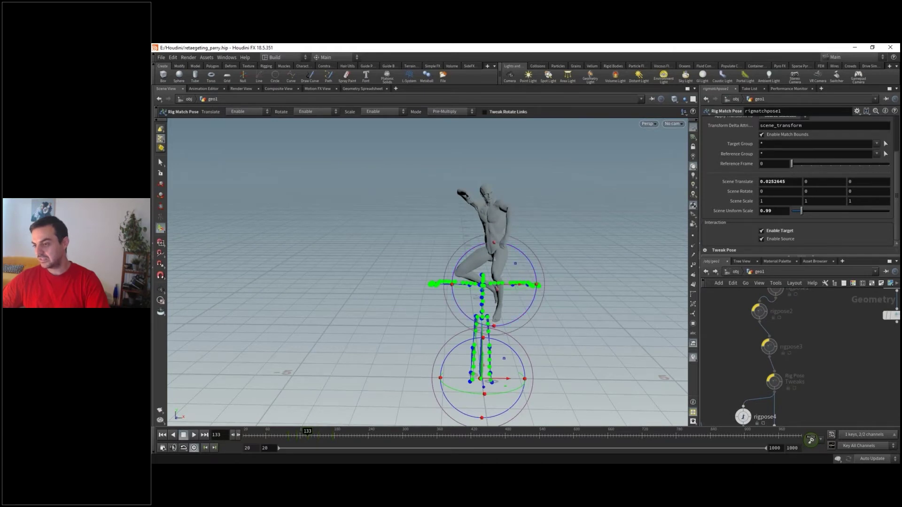
Step: View the deformed character mesh and the match pose skeletons together from several angles
scroll(542, 300, "up", 6, "alt")
left_click_drag(523, 296, 369, 287, "alt")
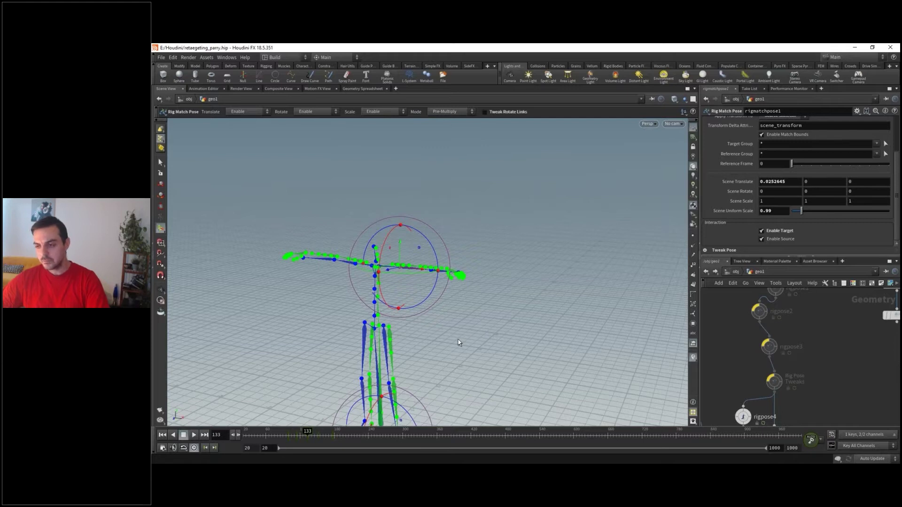
middle_click_drag(460, 343, 469, 290, "alt")
left_click_drag(466, 290, 504, 299, "alt")
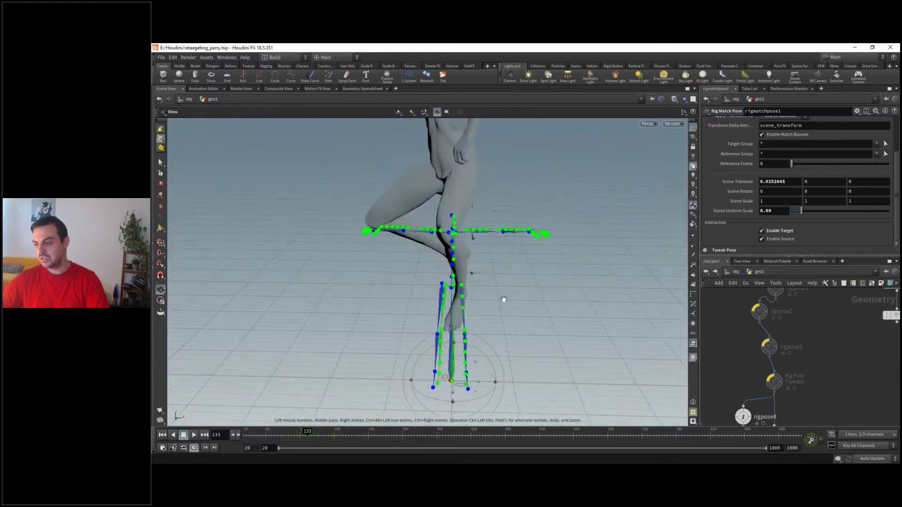
scroll(504, 299, "down", 3, "alt")
middle_click_drag(504, 299, 505, 328, "alt")
left_click(492, 272)
key("Escape")
Step: Rotate the mocap skeleton's LeftArm joint back and forth to compare its effect on the deformed mesh's arm
left_click_drag(459, 220, 462, 214)
right_click_drag(462, 214, 504, 219, "alt")
left_click_drag(504, 219, 541, 288, "alt")
middle_click_drag(542, 288, 452, 294, "alt")
mouse_move(452, 291)
left_mouse_down()
mouse_move(443, 292)
mouse_move(461, 293)
mouse_move(438, 296)
left_mouse_up()
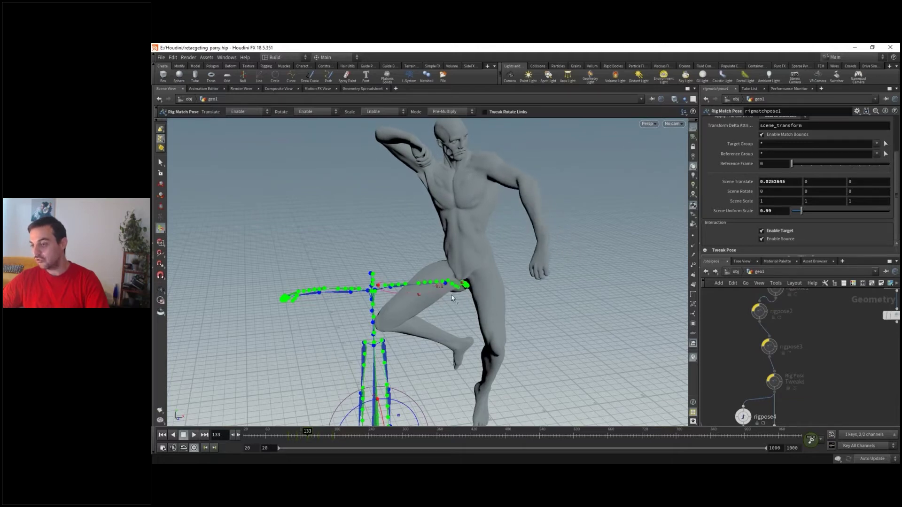
left_click_drag(425, 302, 468, 292)
Step: Pick a spine joint of the mocap skeleton in rigmatchpose1, try transforming it and undo the change
left_click_drag(329, 336, 376, 321, "alt")
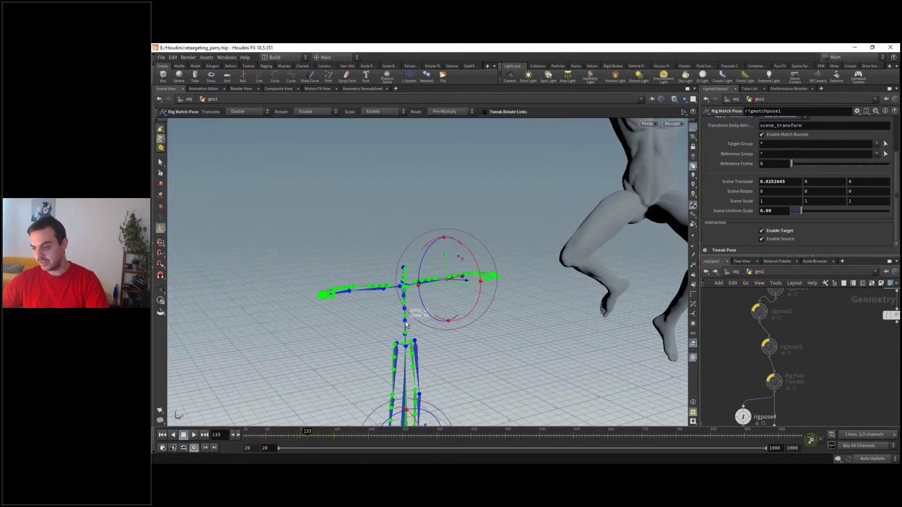
key("Escape")
left_click_drag(548, 286, 421, 289)
key("Return")
left_click(422, 290)
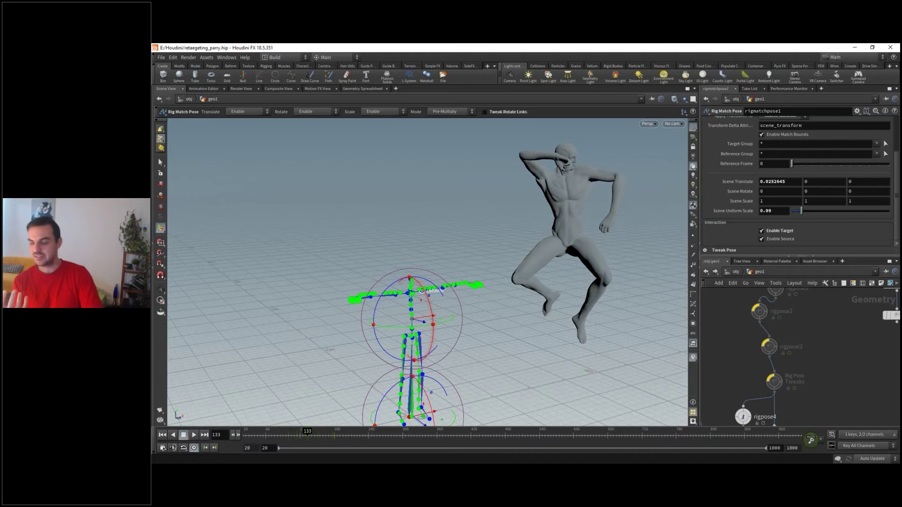
key("ctrl+z")
Step: Go to frame 48 and try a strong rotation of the mocap skeleton's spine joint to bend the character
left_click_drag(452, 243, 498, 242, "alt")
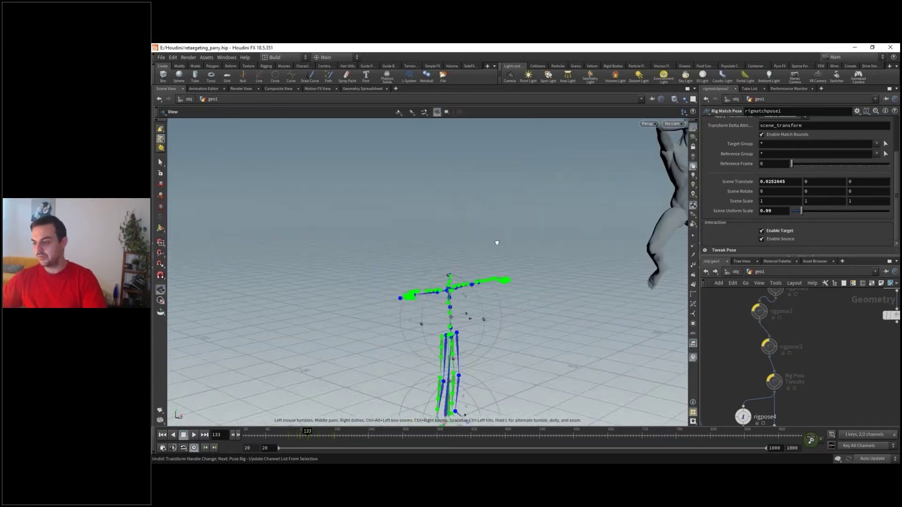
middle_click_drag(497, 242, 446, 217, "alt")
left_click(272, 434)
left_click_drag(274, 432, 258, 431)
left_click_drag(524, 313, 549, 303, "alt")
left_click_drag(482, 267, 455, 228)
left_click(407, 257)
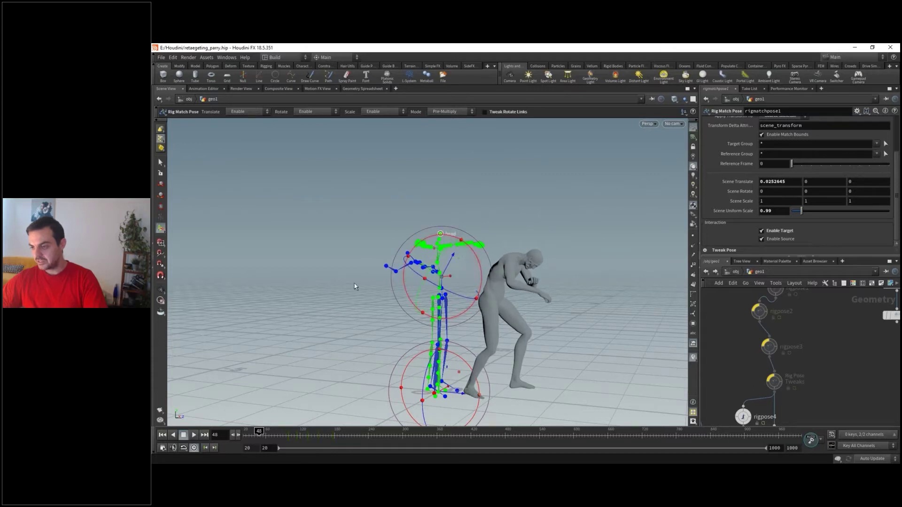
Step: Move to frame 107, try another spine joint rotation and undo the spine rotations
left_click_drag(259, 431, 292, 432)
left_click_drag(481, 258, 497, 413)
key("ctrl+z")
key("ctrl+z")
key("ctrl+z")
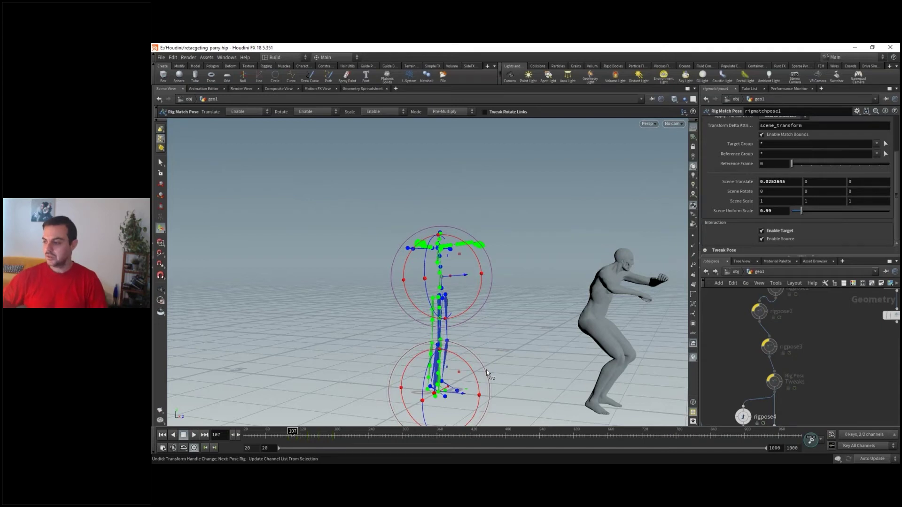
key("Escape")
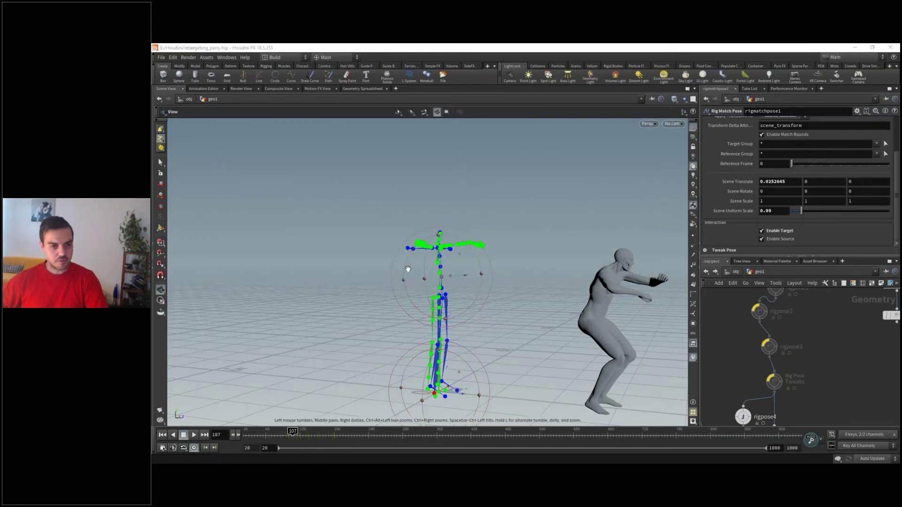
Step: Switch to Google Slides to view the technical workflow slide, and return to the skeletons and mesh in Houdini
key("alt+Tab")
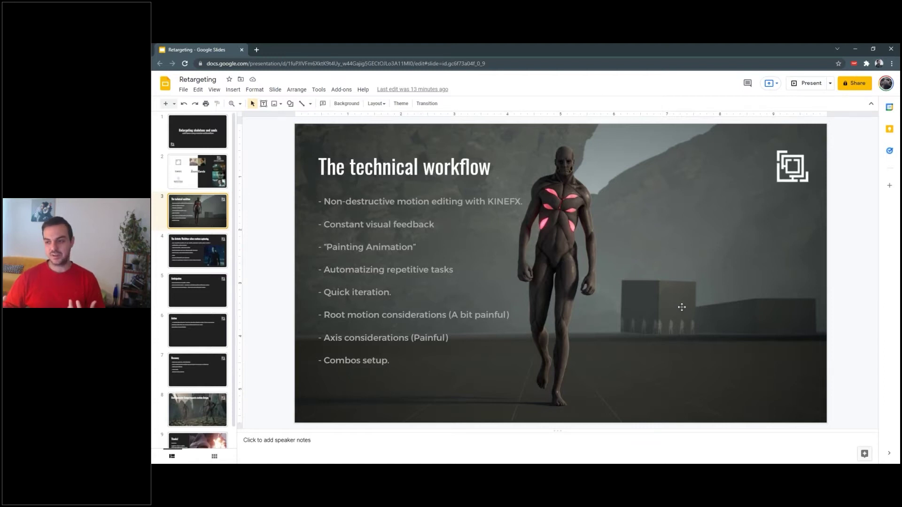
middle_click_drag(538, 253, 454, 207, "alt")
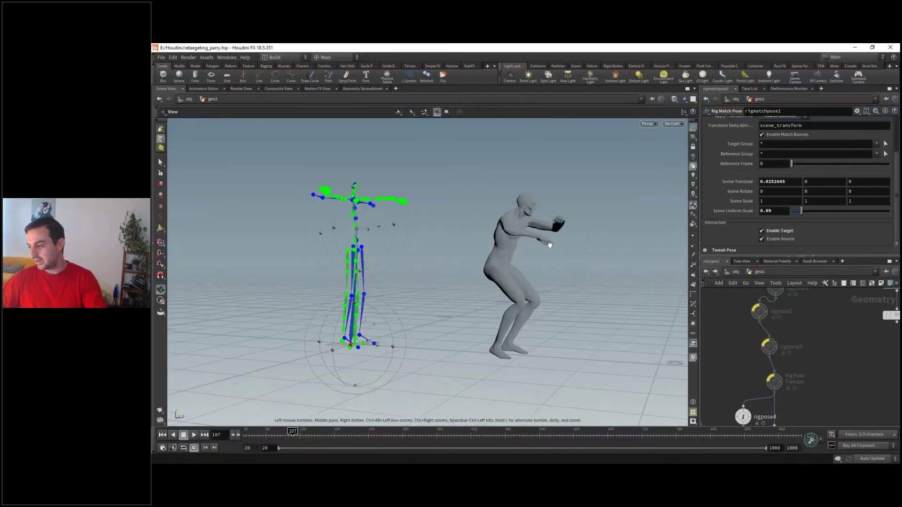
Step: Bypass the rigpose4 node and re-enable it to compare its effect on the deformed mesh
middle_click_drag(812, 403, 824, 334)
middle_click_drag(875, 317, 877, 316)
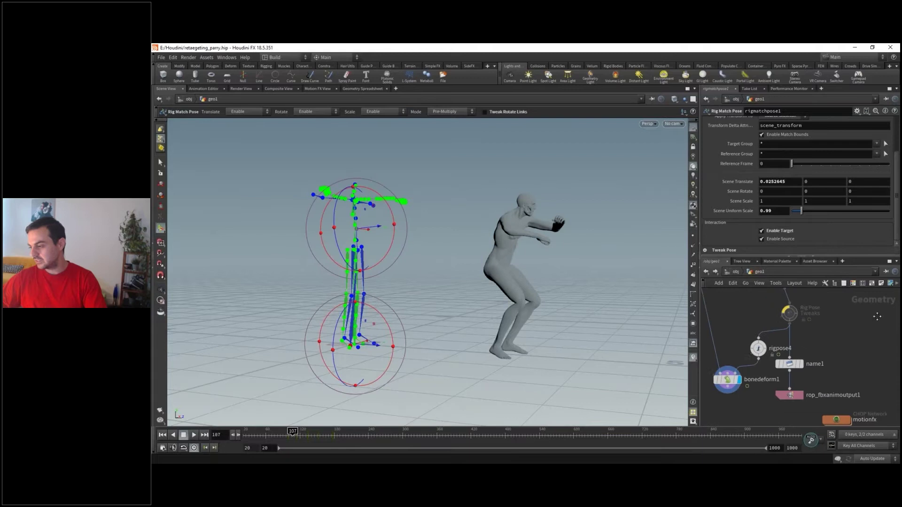
scroll(734, 363, "up", 2)
mouse_move(767, 337)
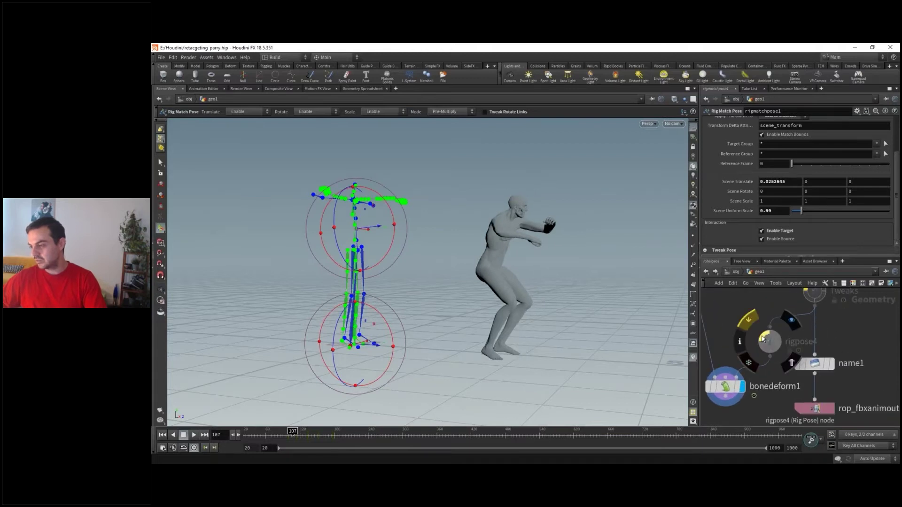
left_click(762, 339)
middle_click_drag(796, 345, 819, 327)
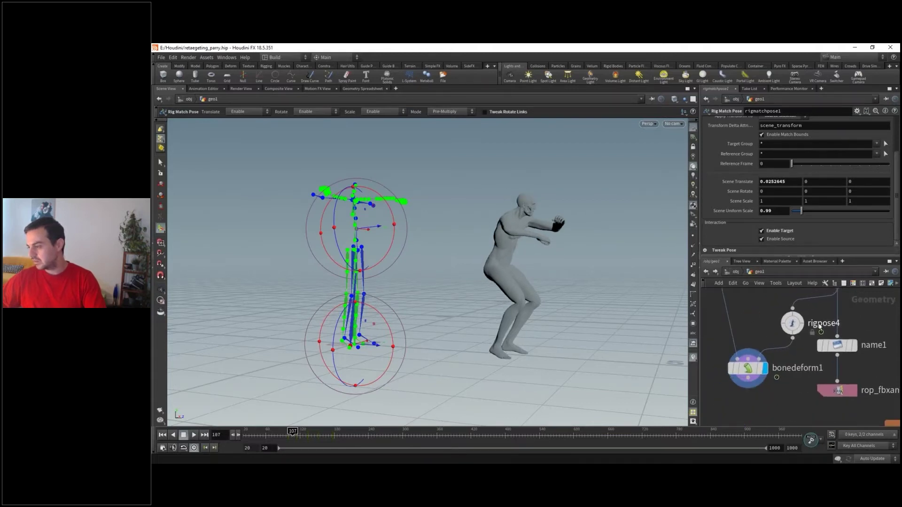
Step: Select the rigpose4 node and scrub to frame 257 to examine the joints and hands on the deformed mesh
left_click(820, 326)
left_click_drag(517, 250, 447, 240, "alt")
left_click_drag(342, 434, 358, 434)
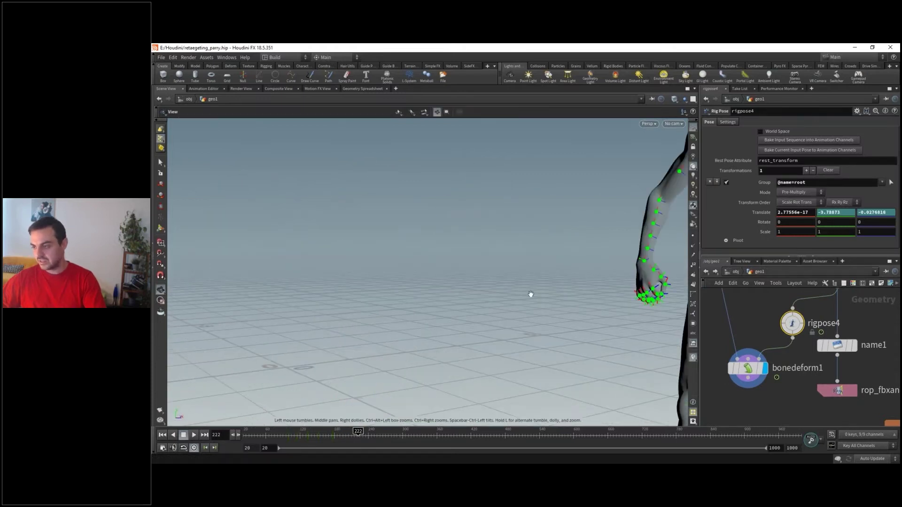
middle_click_drag(531, 295, 398, 244, "alt")
right_click_drag(399, 244, 427, 233, "alt")
left_click_drag(427, 233, 531, 244, "alt")
left_click(378, 433)
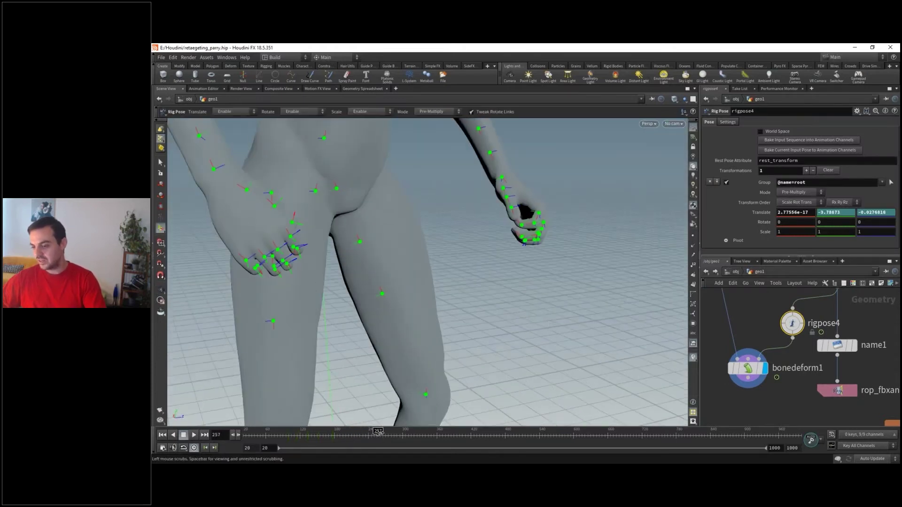
Step: Bypass rigpose4 at frame 372 to compare the deformed mesh with the skeleton, move to frame 427 and re-enable the node
mouse_move(789, 319)
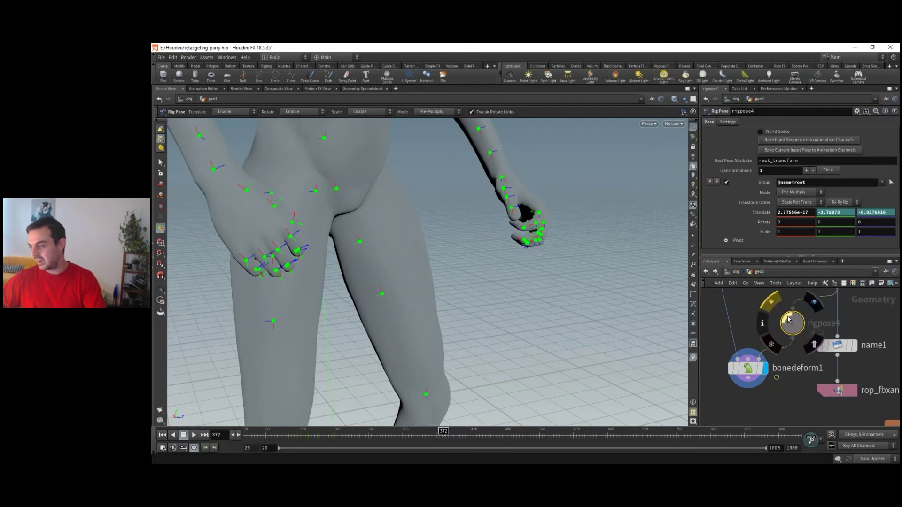
scroll(452, 275, "down", 10, "alt")
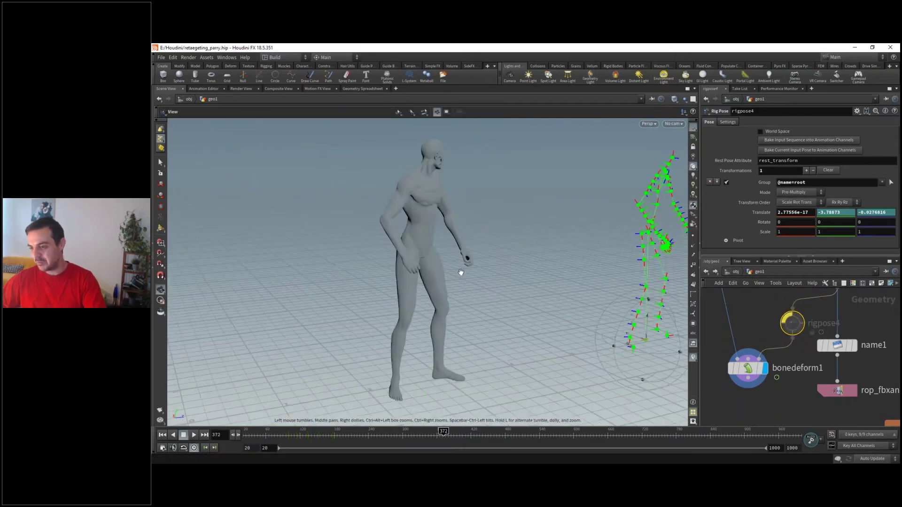
scroll(461, 273, "up", 5, "alt")
left_click_drag(444, 433, 475, 433)
left_click(788, 319)
Step: Add a new Rig Pose node and insert it between the Rig Pose Tweaks node and rigpose4
middle_click_drag(831, 306, 773, 373)
middle_click_drag(798, 323, 795, 370)
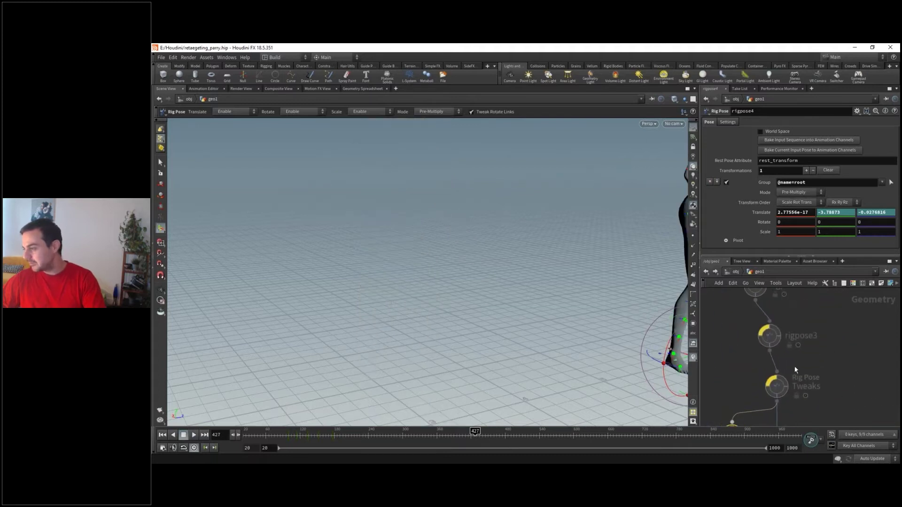
key("Tab")
type("rigp")
key("Return")
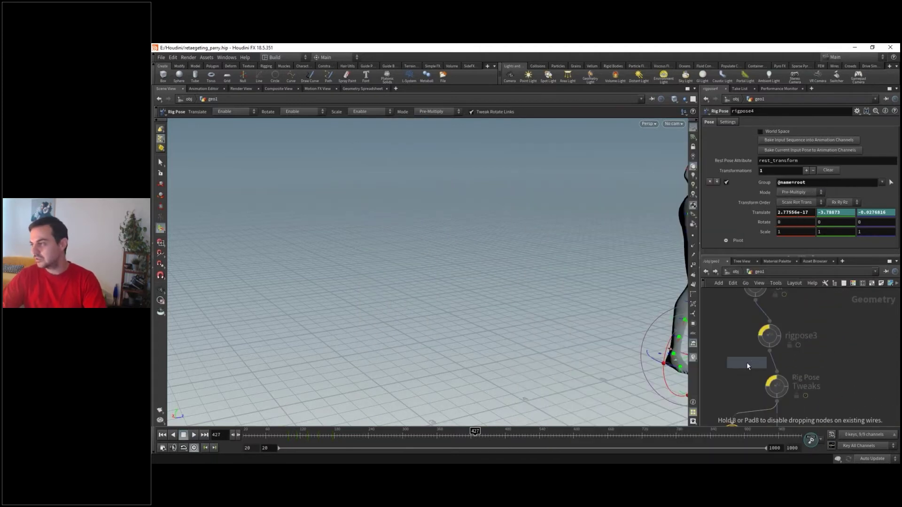
left_click(746, 363)
left_click(774, 333)
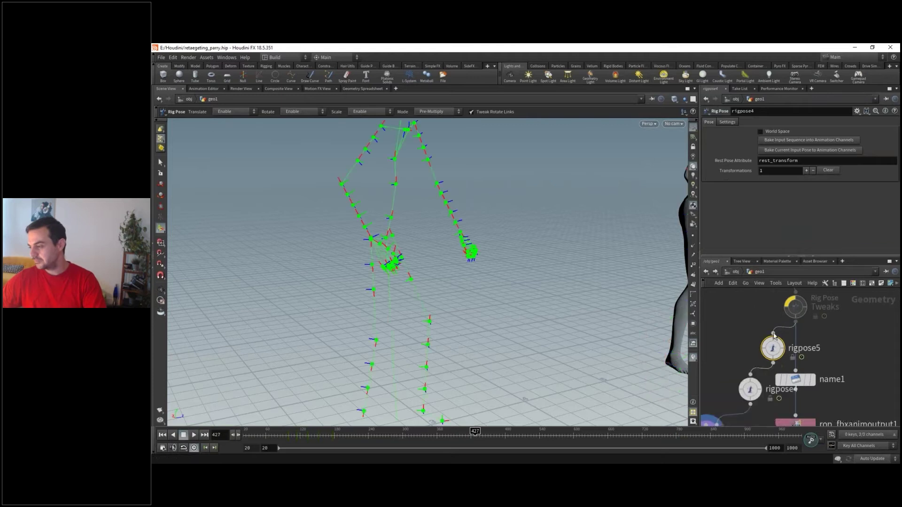
Step: Go to frame 173 and, in rigpose4, rotate the head joint about -23.57 degrees around Z and keyframe its translation and rotation
left_click(736, 392)
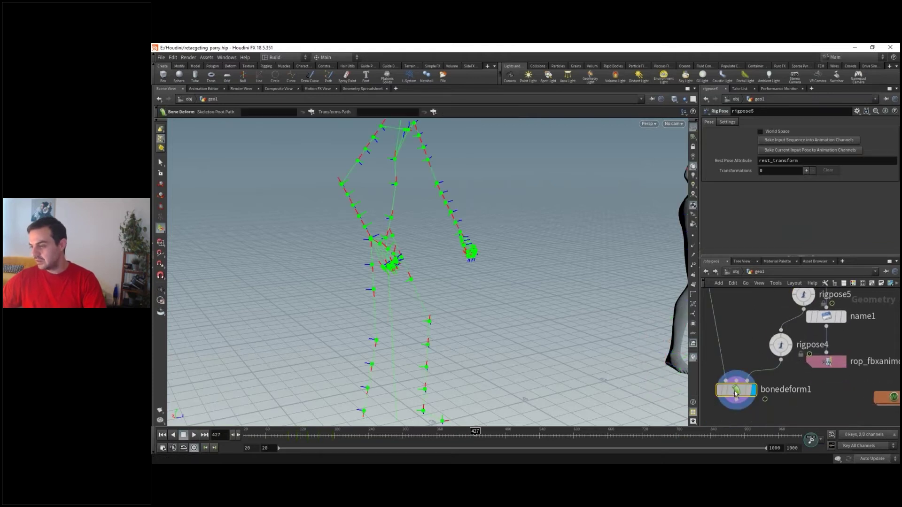
key("space+g")
mouse_move(347, 435)
left_mouse_down()
mouse_move(374, 436)
mouse_move(330, 436)
left_mouse_up()
left_click(781, 347)
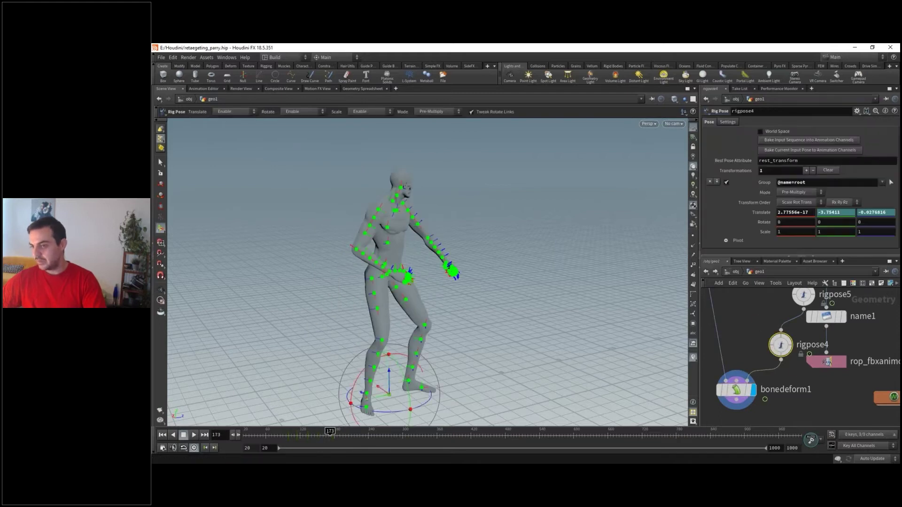
left_click(401, 187)
left_click_drag(462, 179, 438, 177, "alt")
left_click(794, 228, "alt")
left_click(831, 228, "alt")
left_click(868, 228, "alt")
left_click(867, 218, "alt")
left_click(809, 209, "alt")
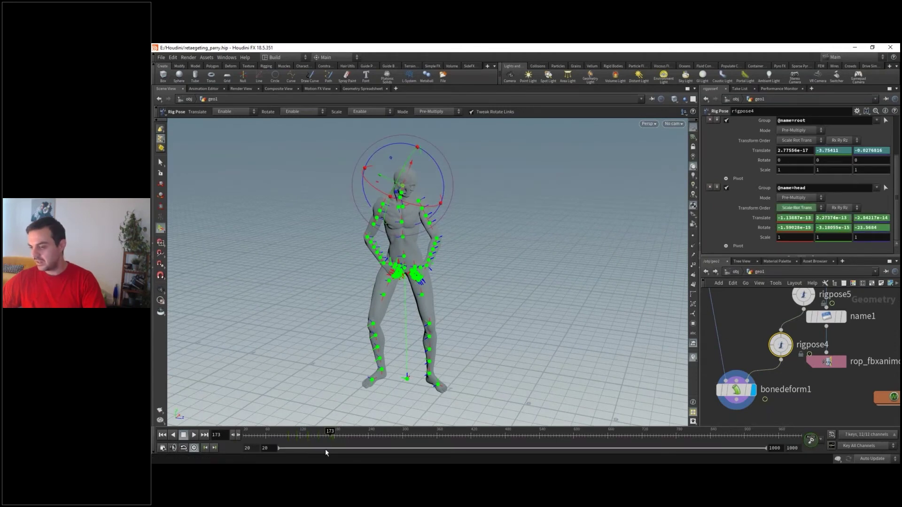
Step: Keyframe the head joint at frame 196 with a Z rotation of about 6 degrees and move to frame 198
left_click(337, 433)
left_click_drag(336, 433, 344, 433)
left_click_drag(450, 161, 443, 143)
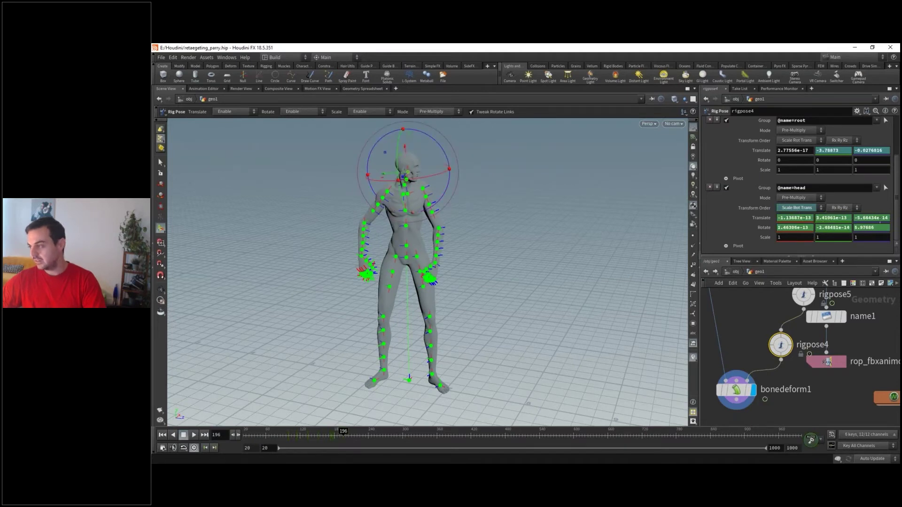
mouse_move(342, 433)
left_mouse_down()
mouse_move(320, 431)
mouse_move(344, 432)
left_mouse_up()
Step: Show more of the node network around the Rig Pose nodes and switch to the technical workflow slide in Google Slides
mouse_move(766, 345)
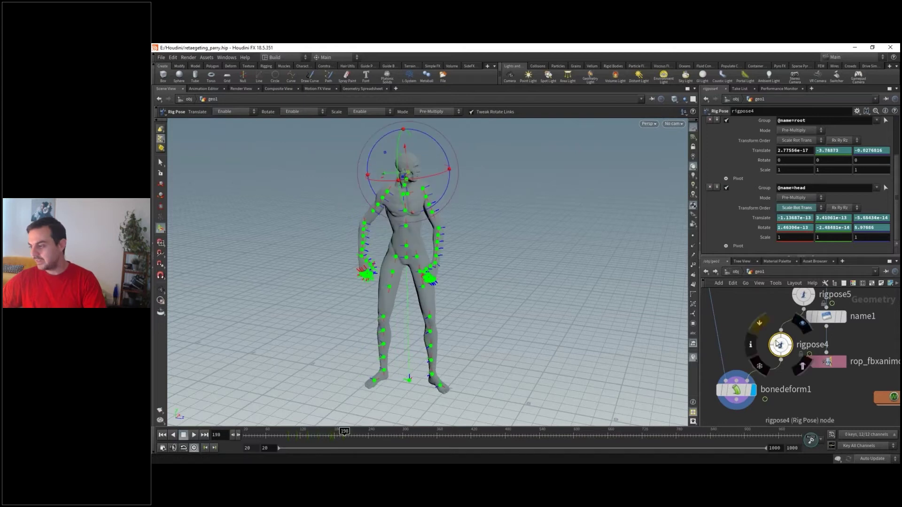
scroll(757, 342, "down", 3)
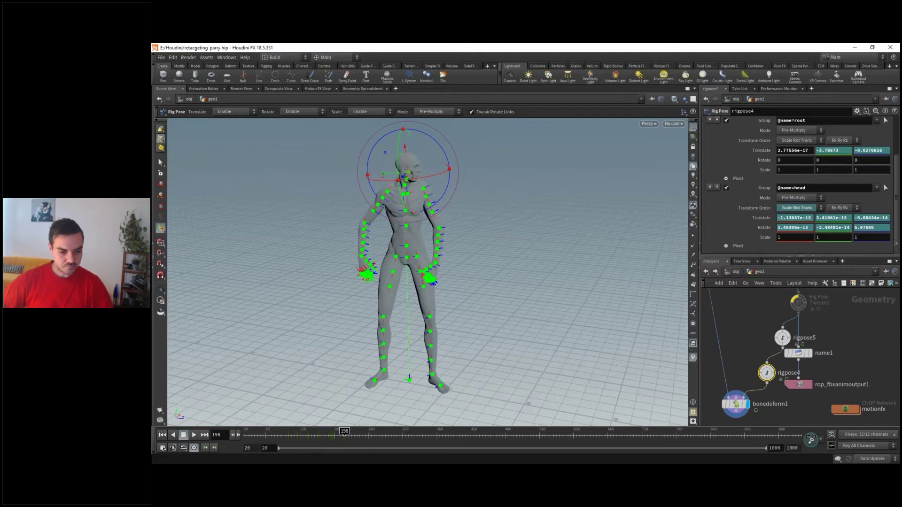
key("alt+Tab")
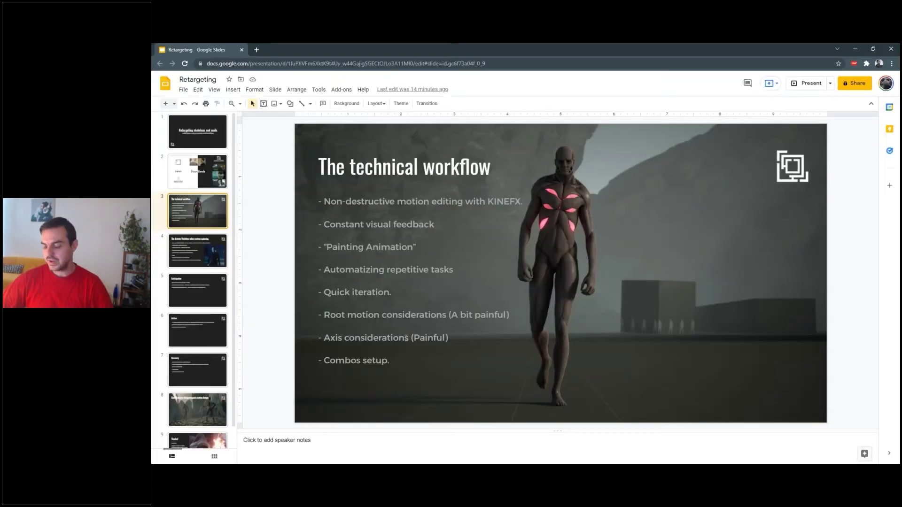